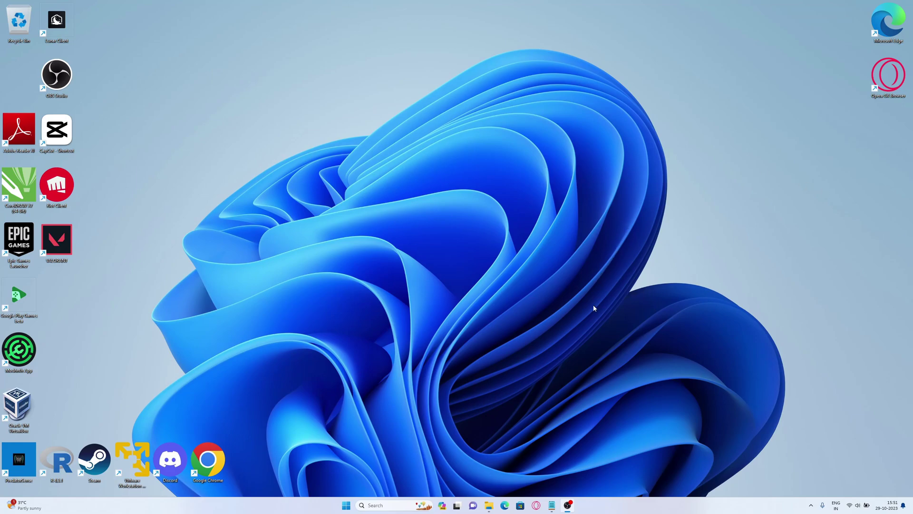
Switch to Opera GX and search the web for "rl craft" in a new tab
left_click(536, 505)
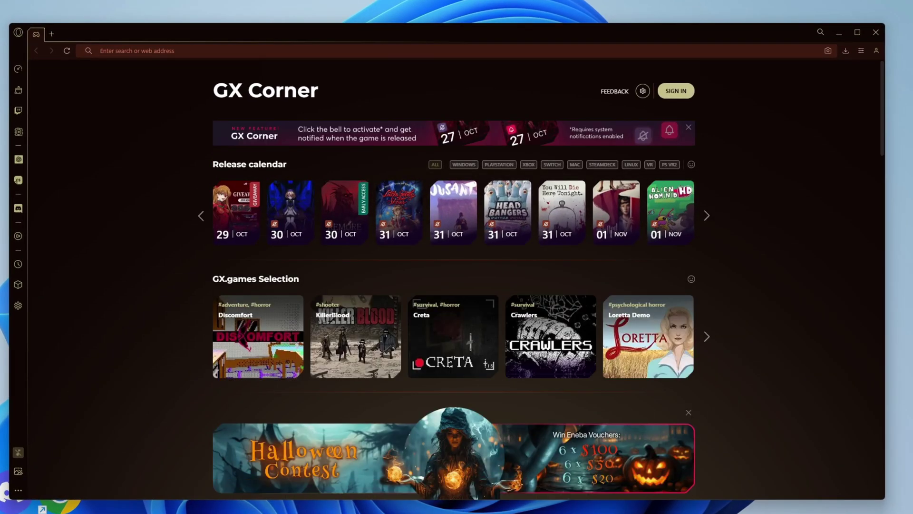
key("ctrl+t")
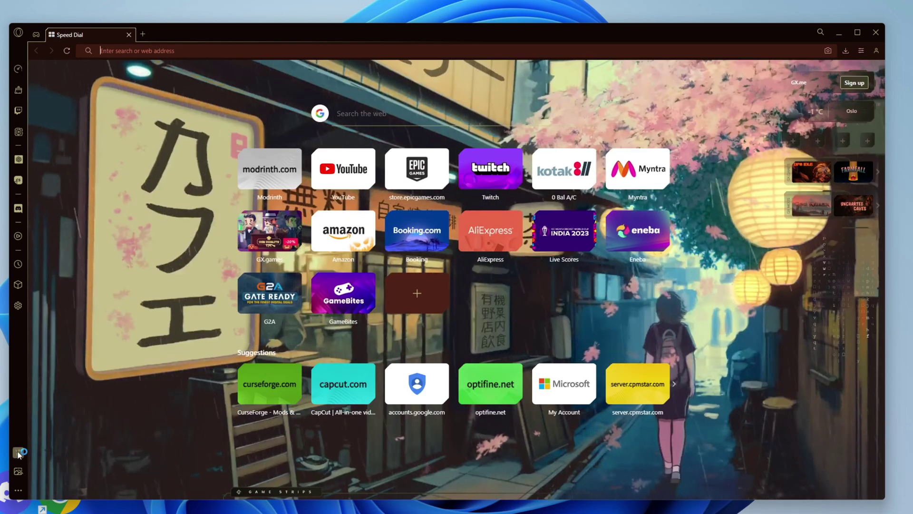
left_click(395, 119)
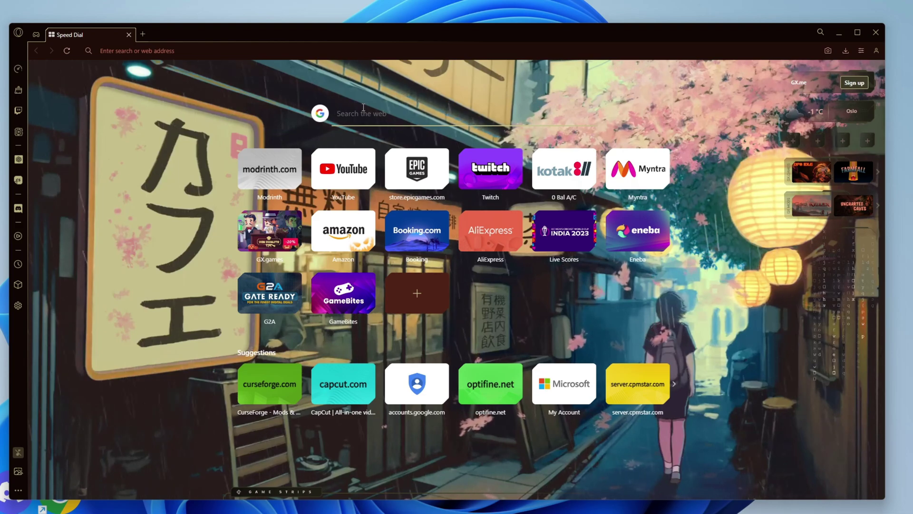
type("rl")
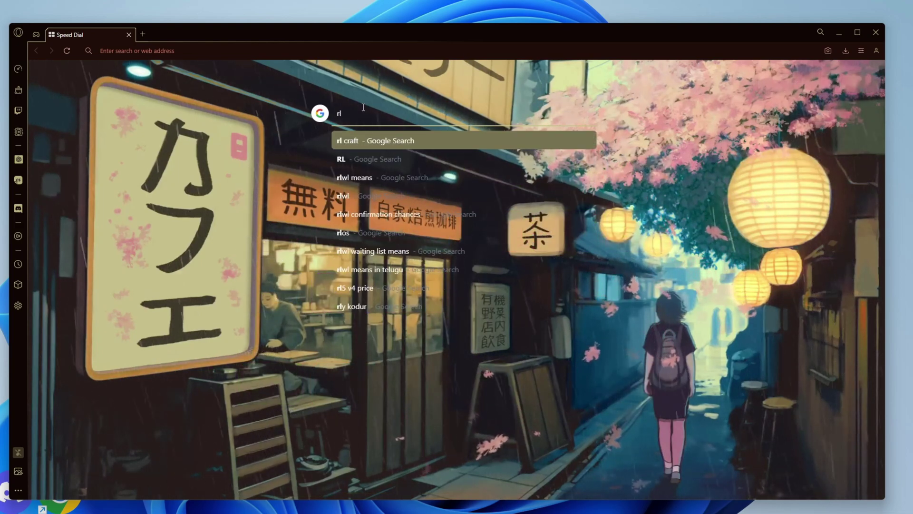
type(" craft")
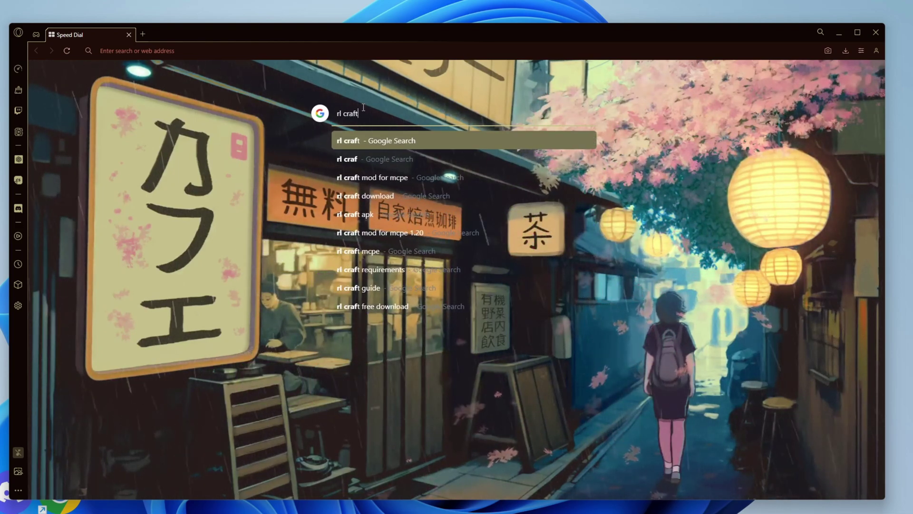
key("Return")
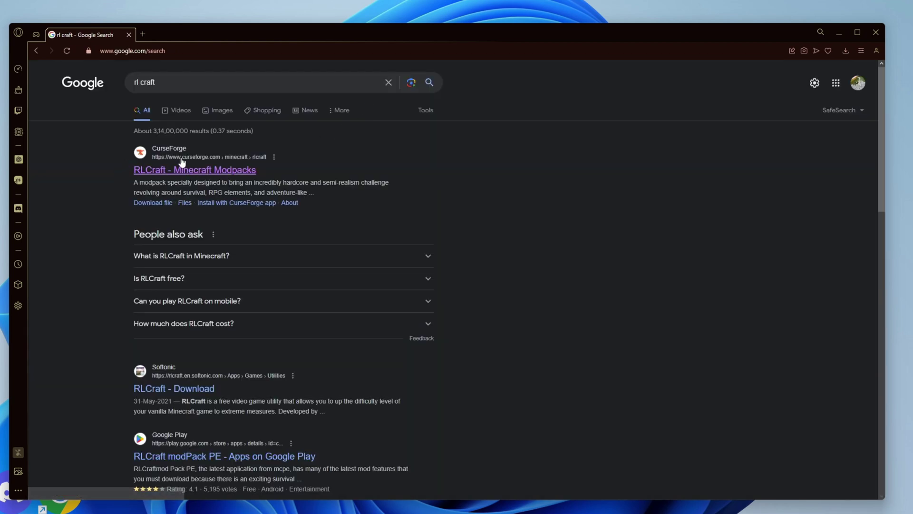
Open the CurseForge search result "RLCraft - Minecraft Modpacks" and highlight its web address
left_click(182, 170)
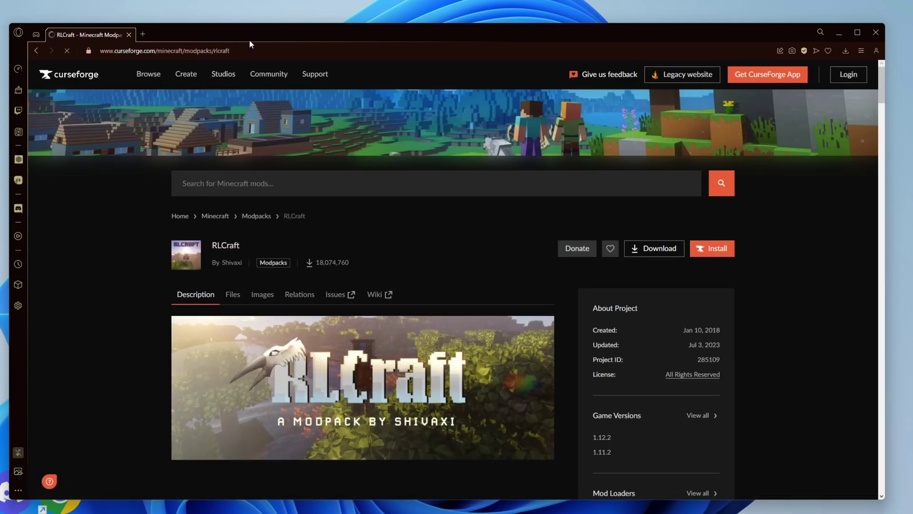
left_click_drag(229, 51, 100, 55)
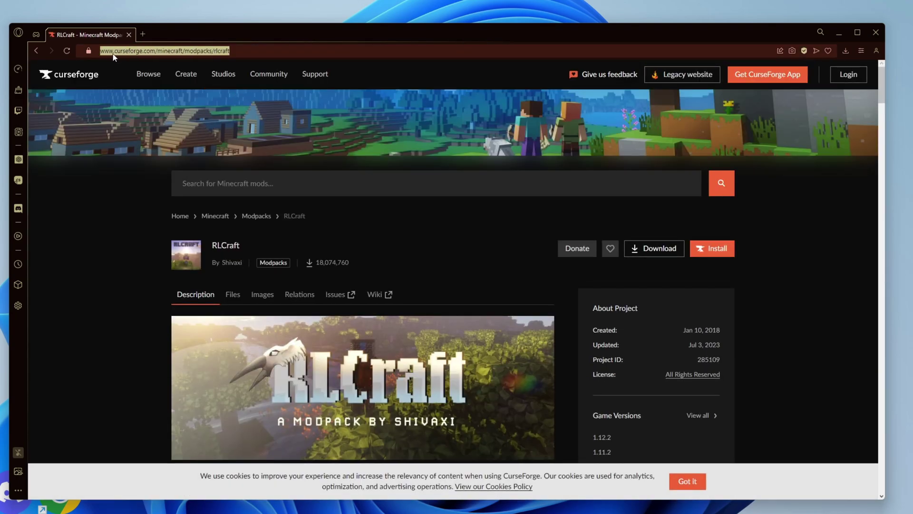
left_click(98, 220)
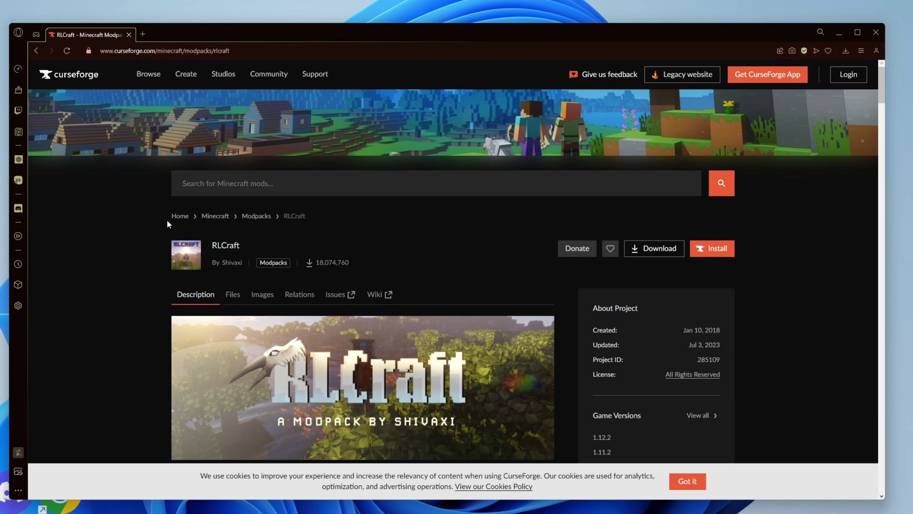
Download the Jun 28, 2023 RLCraft Server Pack 1.12.2 - Release v2.9.3.zip from the Minecraft 1.12 Server Packs
scroll(143, 219, "down", 4)
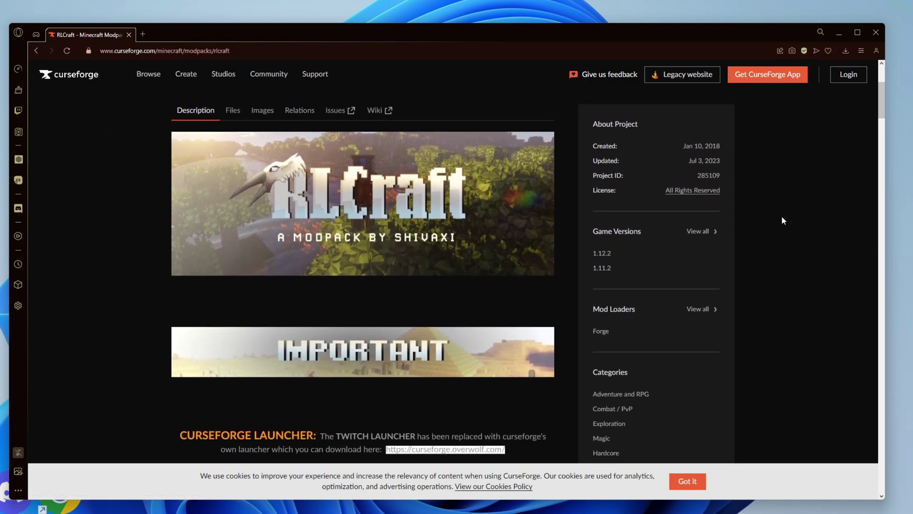
scroll(805, 267, "down", 6)
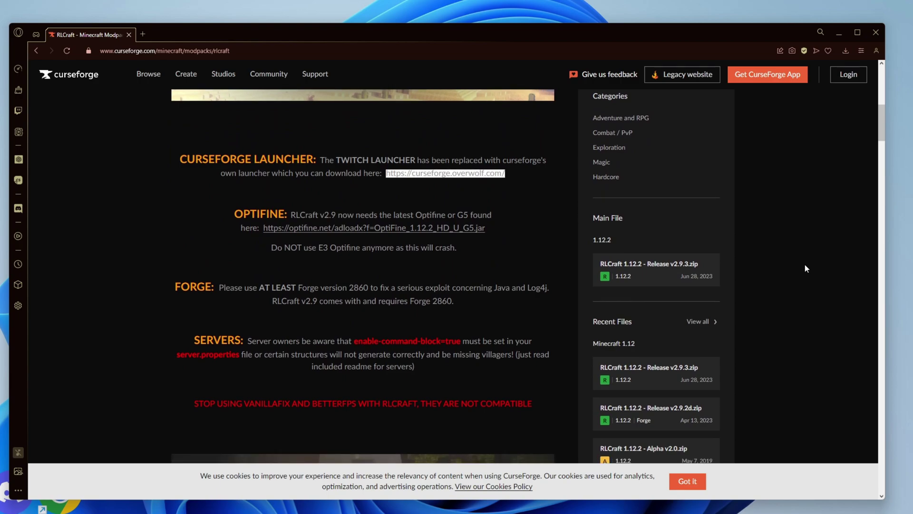
scroll(805, 268, "down", 5)
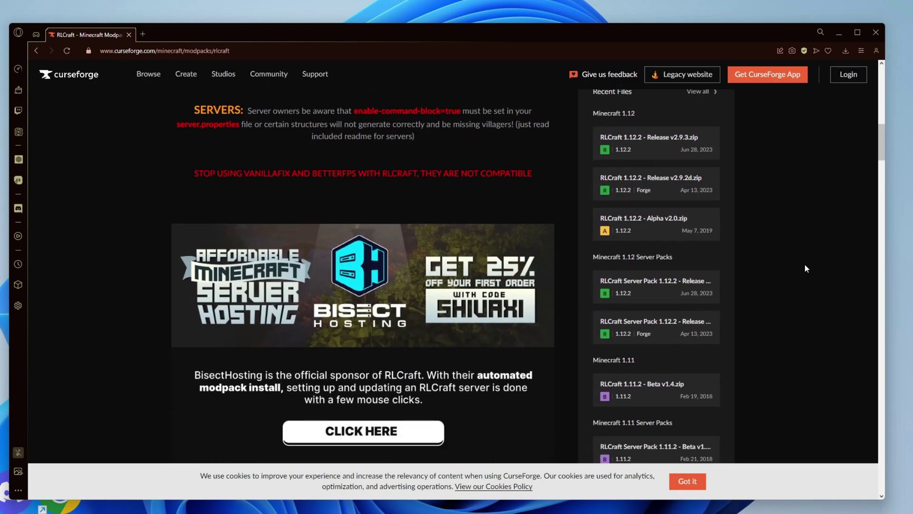
scroll(805, 269, "down", 1)
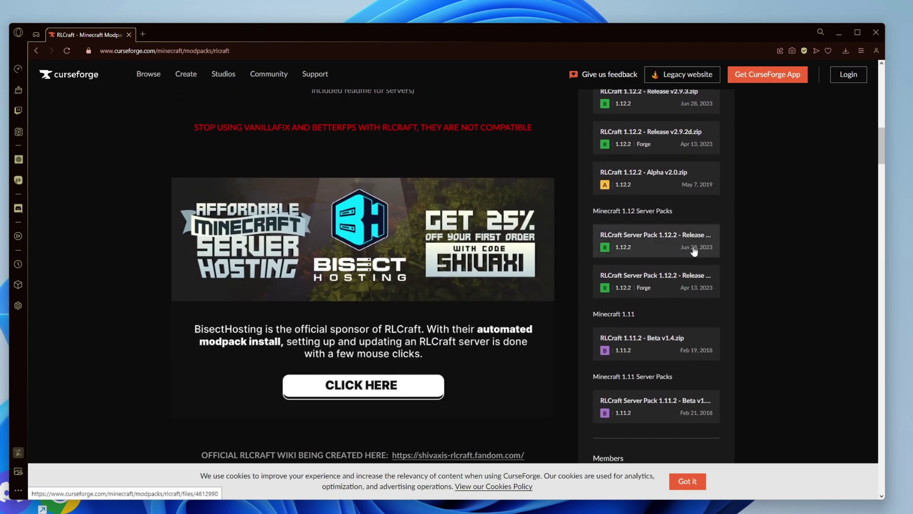
left_click(668, 241)
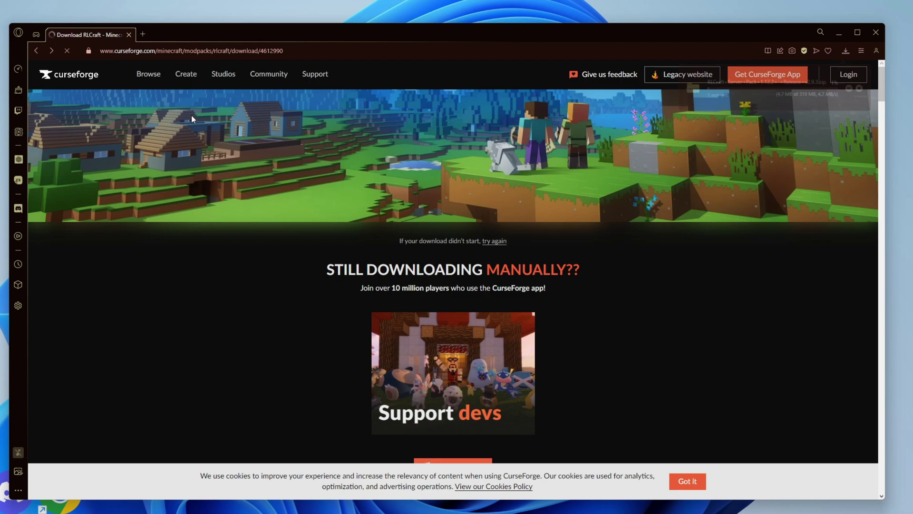
Return to the main RLCraft modpack page and follow its OptiFine_1.12.2_HD_U_G5.jar link through to the OptiFine site
key("alt+Left")
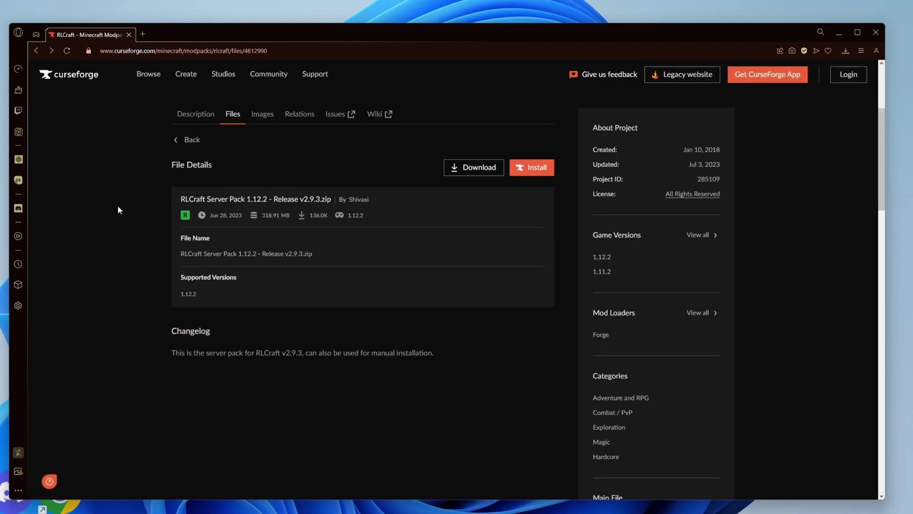
key("alt+Left")
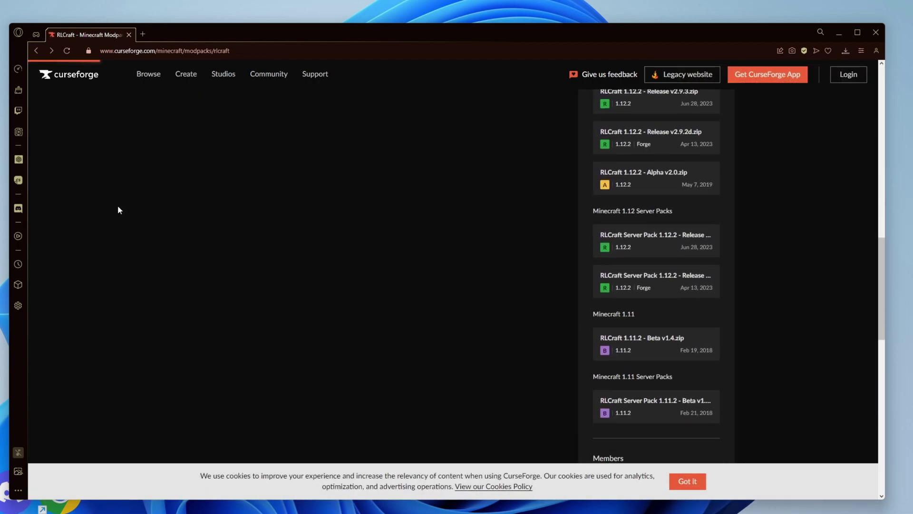
key("alt+Left")
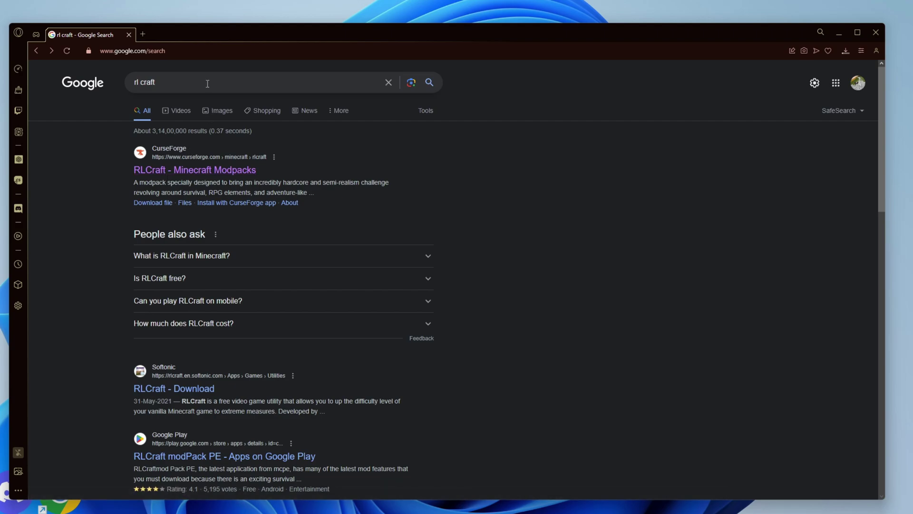
left_click(160, 173)
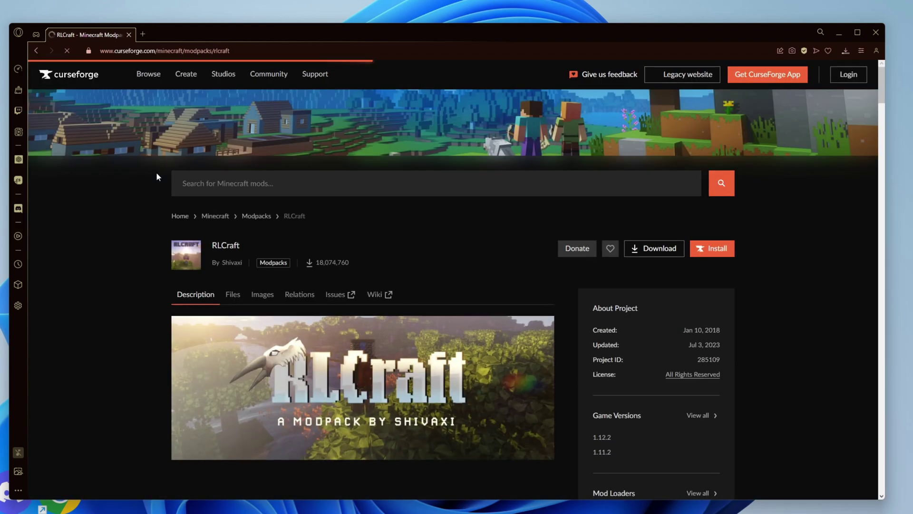
scroll(207, 246, "down", 7)
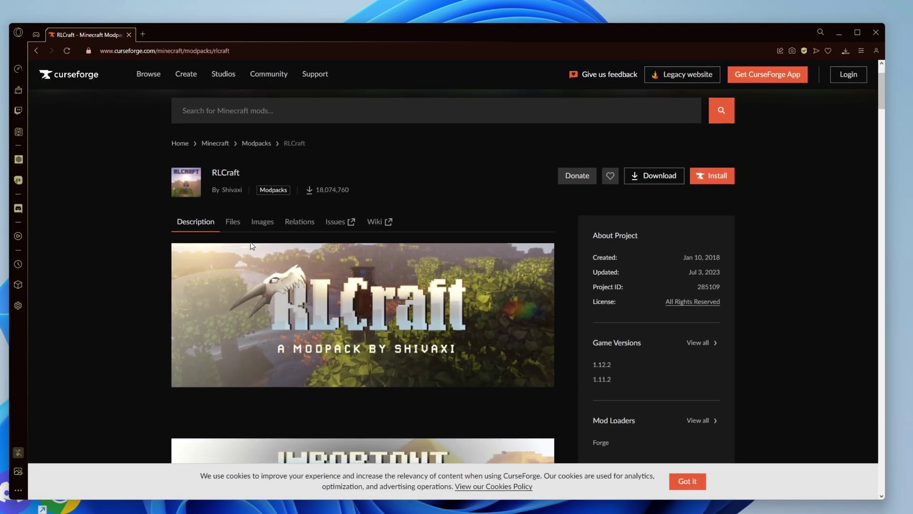
scroll(169, 229, "down", 2)
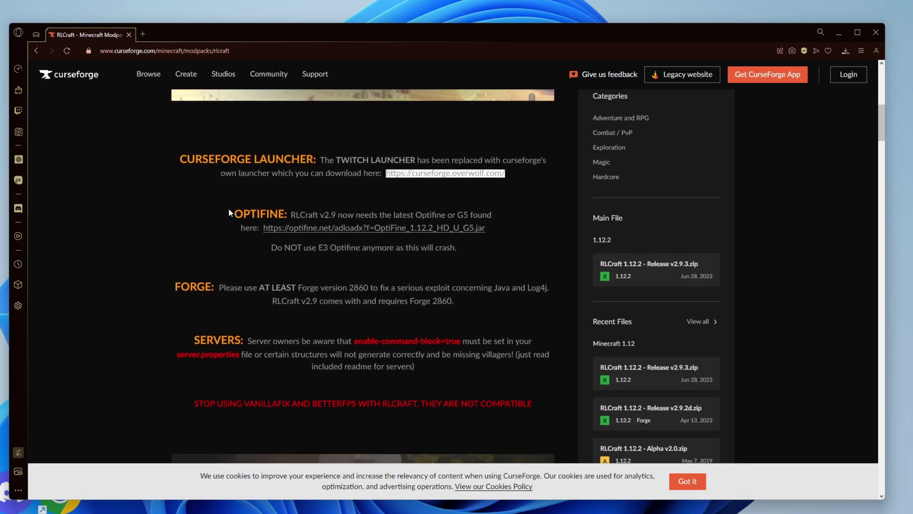
left_click_drag(233, 214, 493, 212)
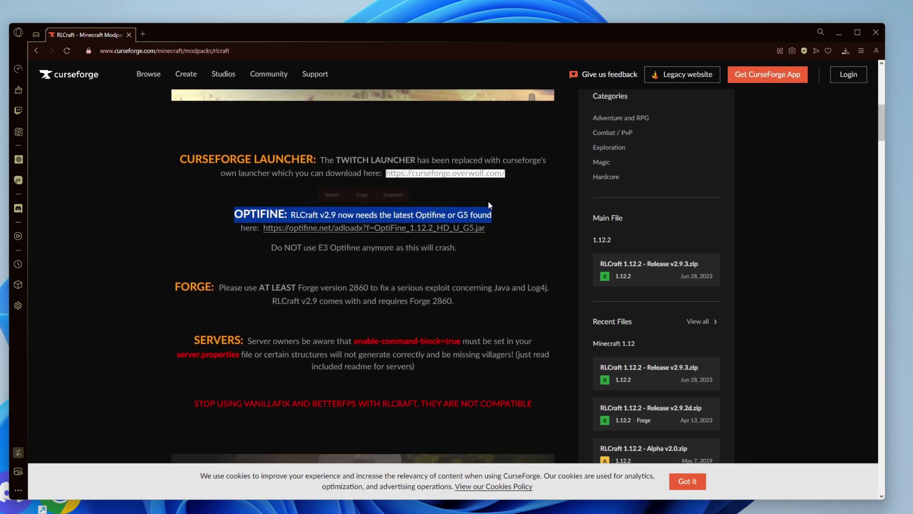
left_click(326, 230)
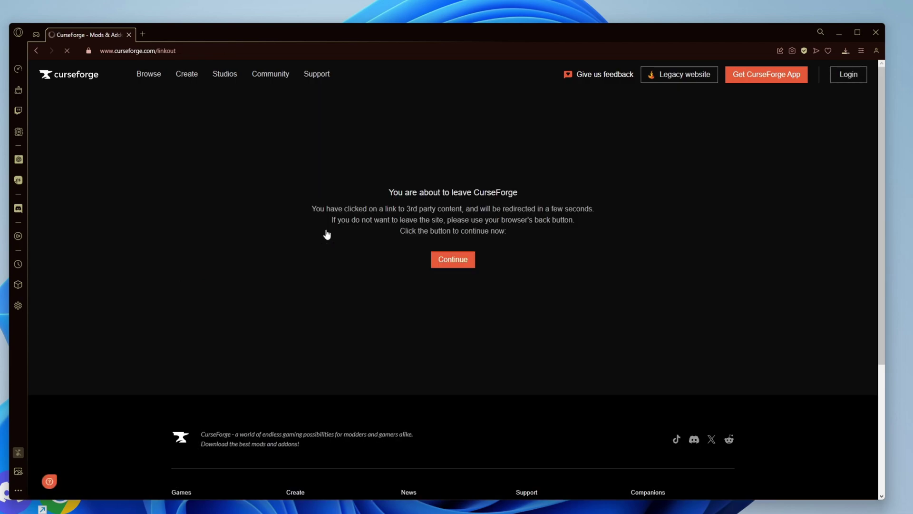
left_click(453, 263)
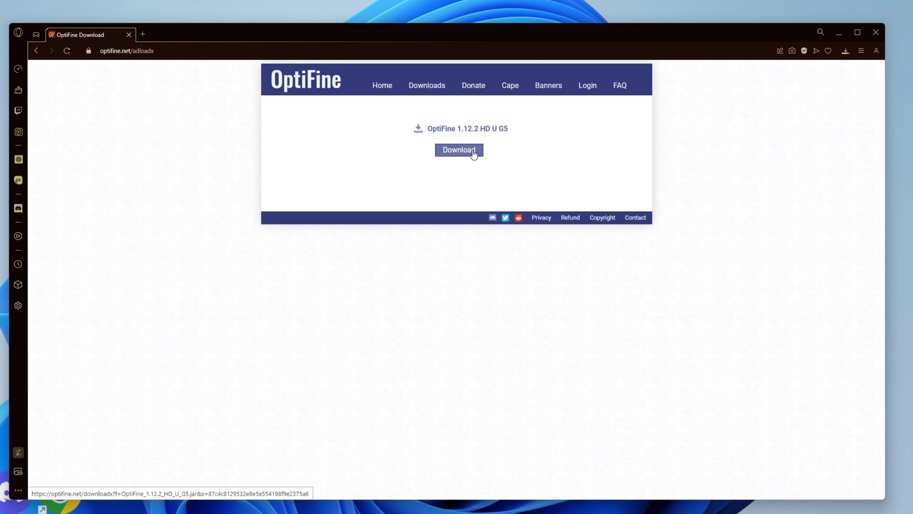
Download OptiFine 1.12.2 HD U G5, save it in the Downloads folder, and close the OptiFine page
left_click(473, 154)
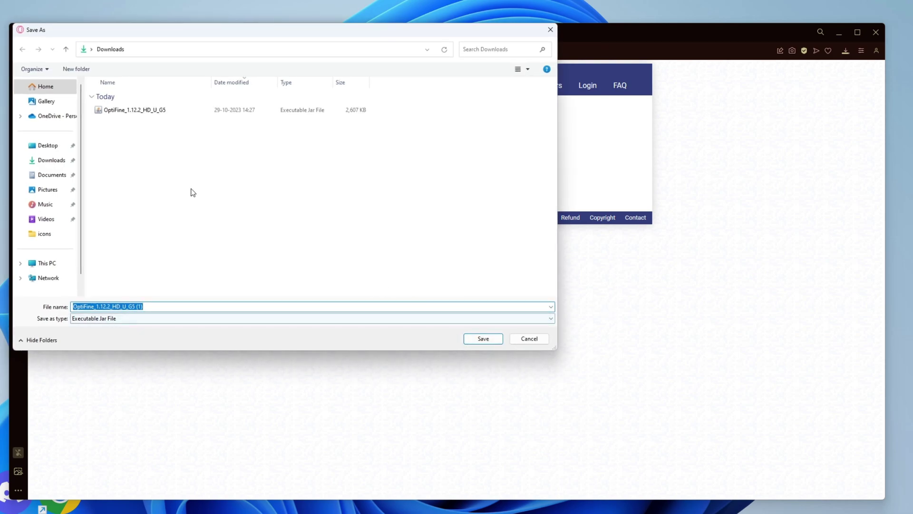
left_click(481, 339)
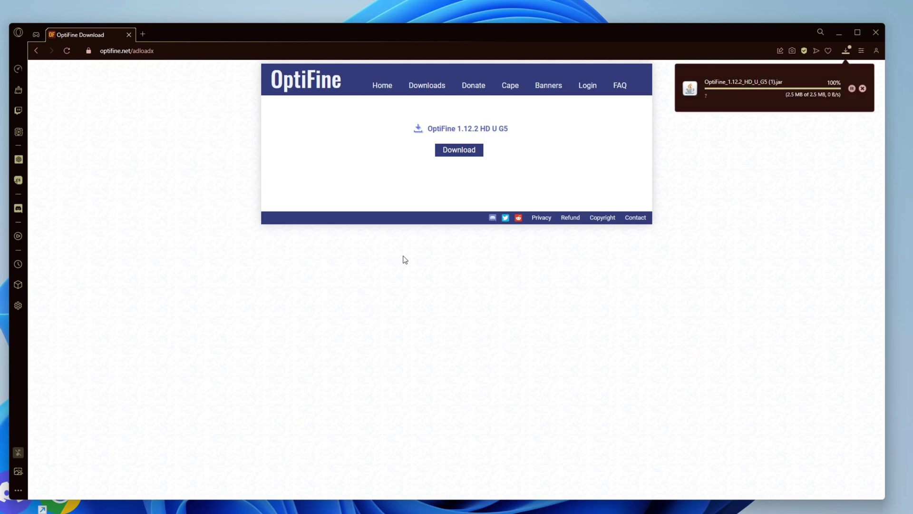
left_click(128, 35)
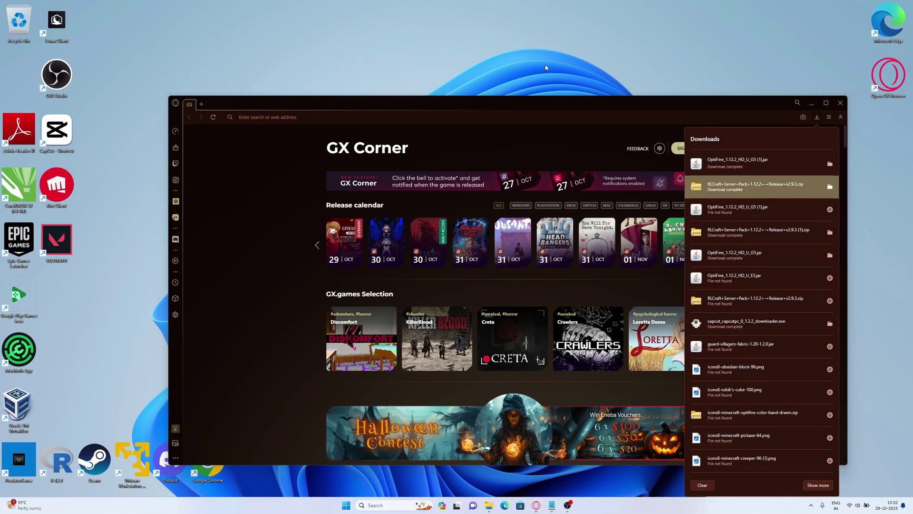
Place the downloaded RLCraft server pack zip and OptiFine jar on the desktop from the browser's downloads list, and minimize the browser
left_click(593, 103)
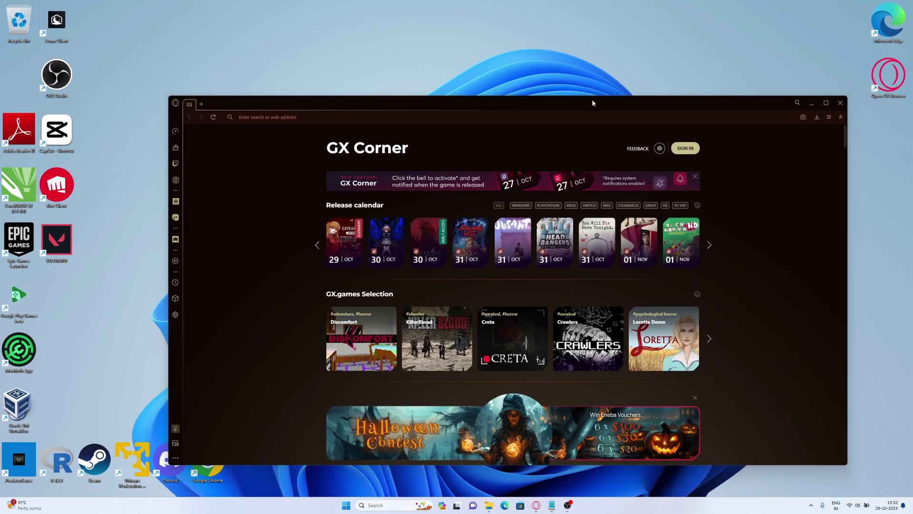
left_click(816, 117)
left_click_drag(749, 159, 606, 79)
left_click(811, 102)
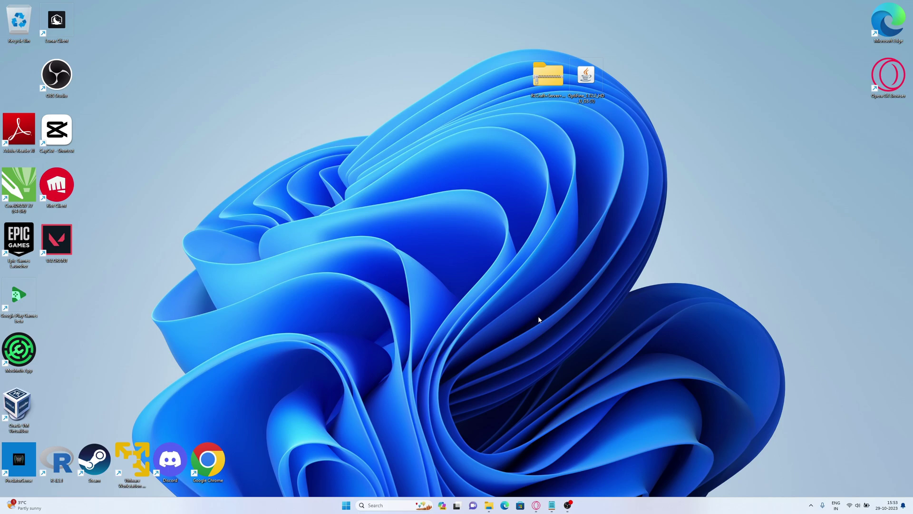
left_click_drag(499, 36, 629, 122)
left_click(611, 212)
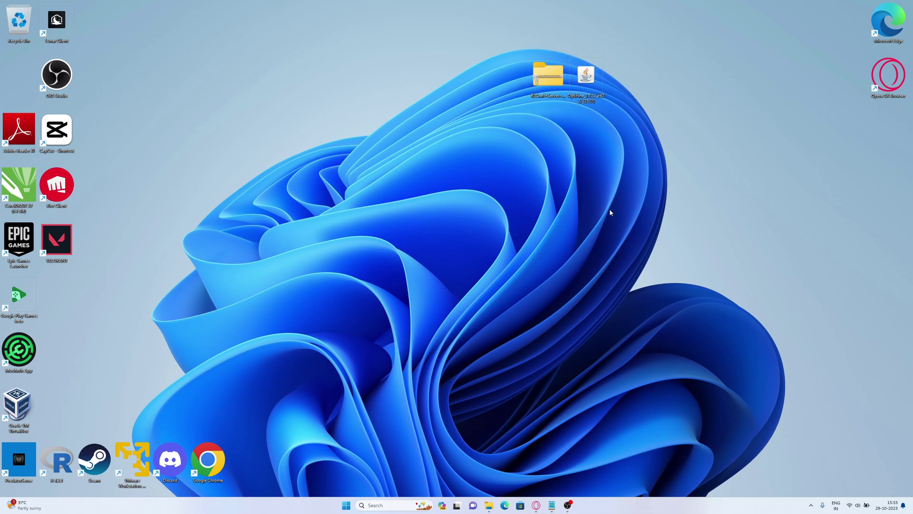
Extract the RLCraft server pack zip to the desktop with "Show extracted files when complete" enabled, and close the open window
right_click(545, 80)
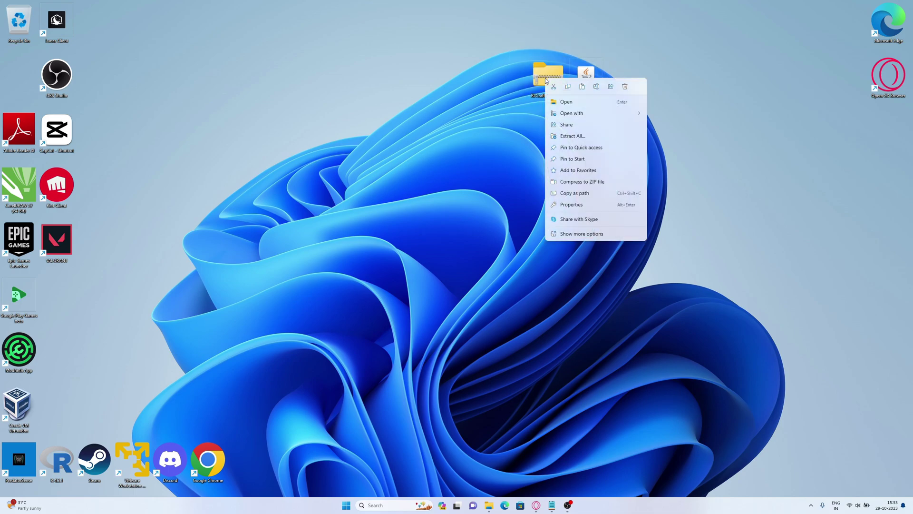
left_click(581, 137)
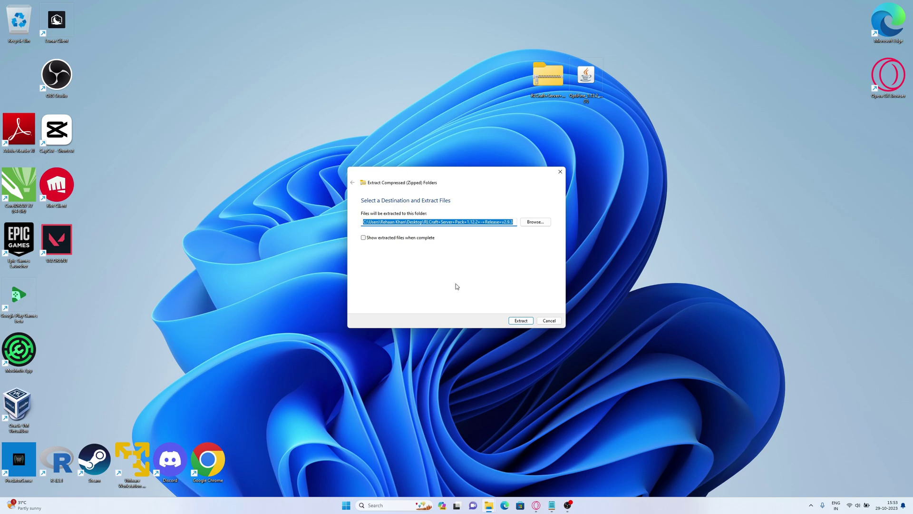
left_click(407, 239)
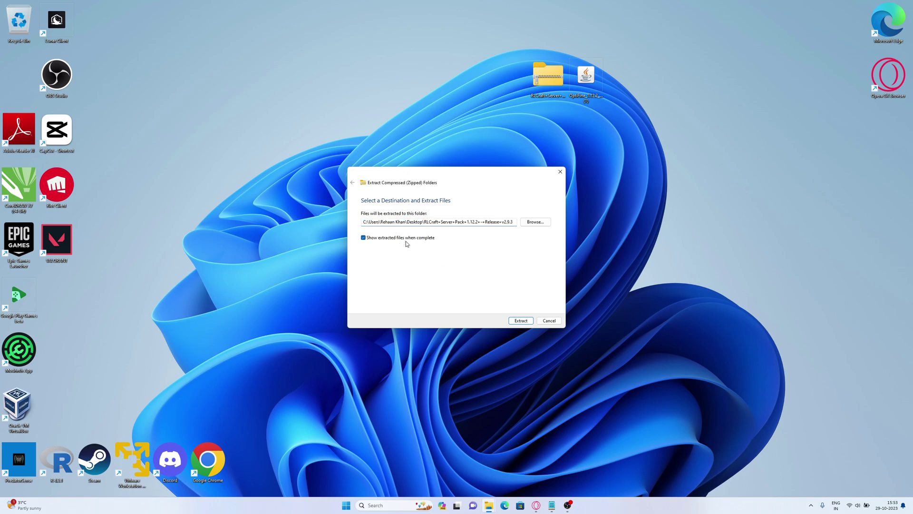
left_click(522, 321)
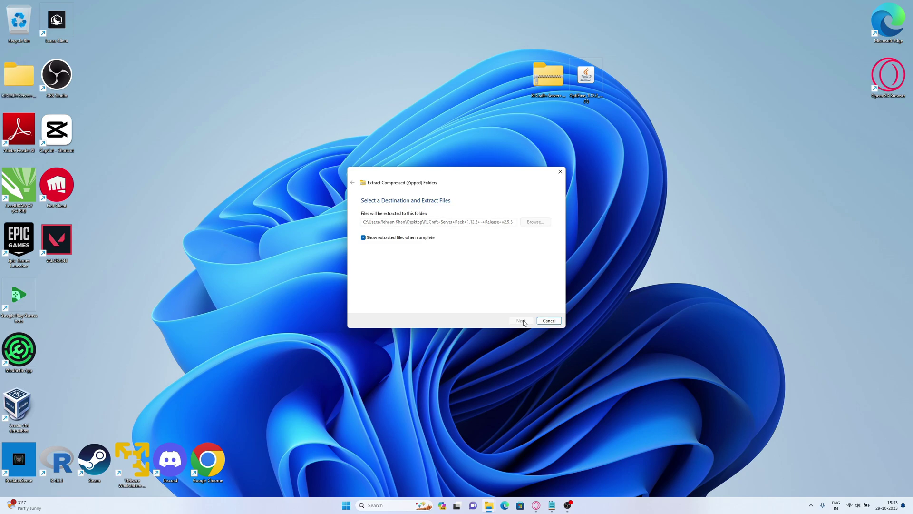
left_click(561, 173)
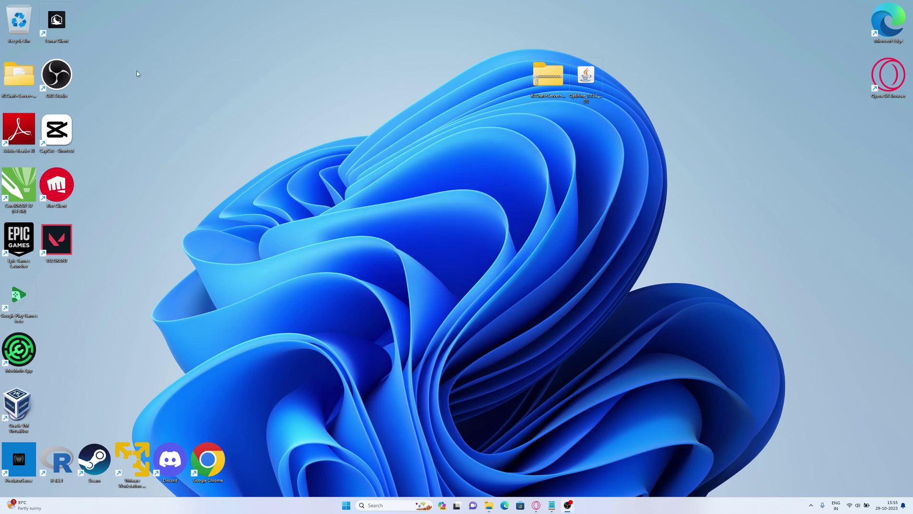
Move the extracted RLCraft server pack folder across the desktop to sit near its zip file
left_click_drag(17, 93, 446, 110)
left_click_drag(392, 64, 462, 89)
left_click(505, 182)
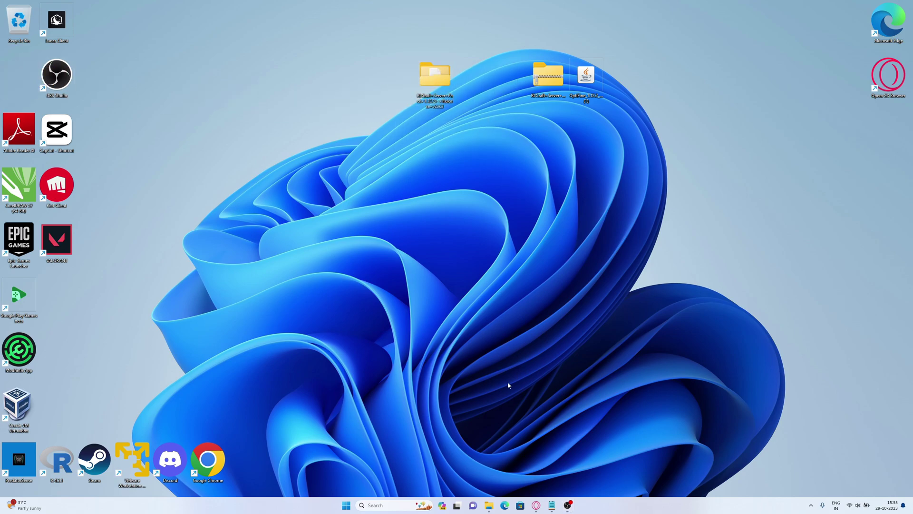
Open Modrinth App and begin a custom instance with the Forge loader and game version 1.12.2
double_click(17, 354)
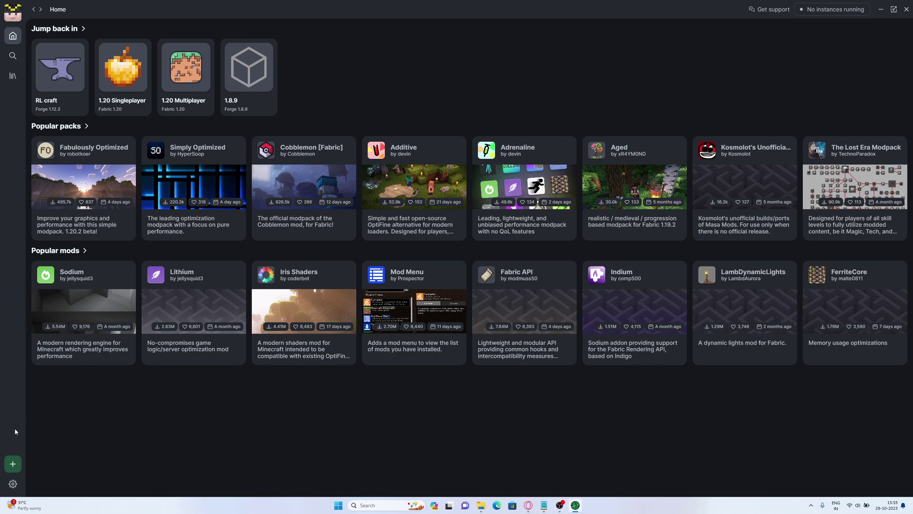
left_click(13, 465)
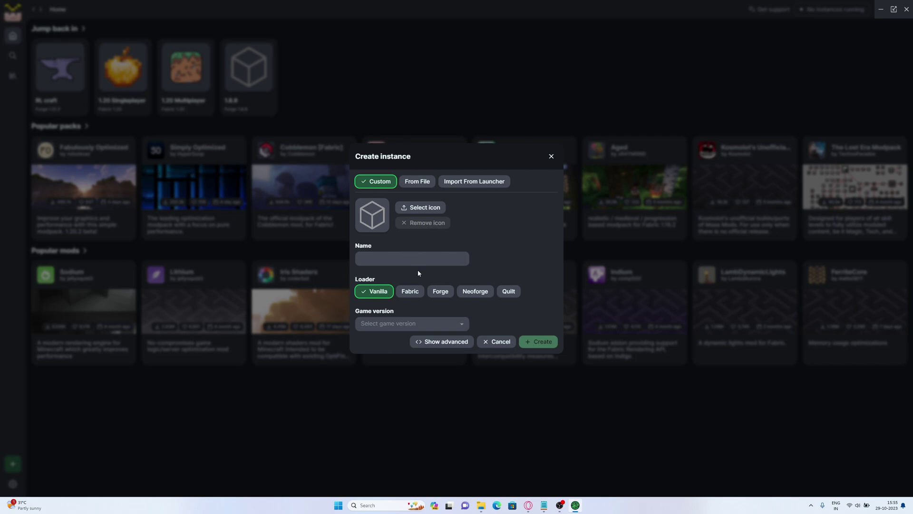
left_click(438, 292)
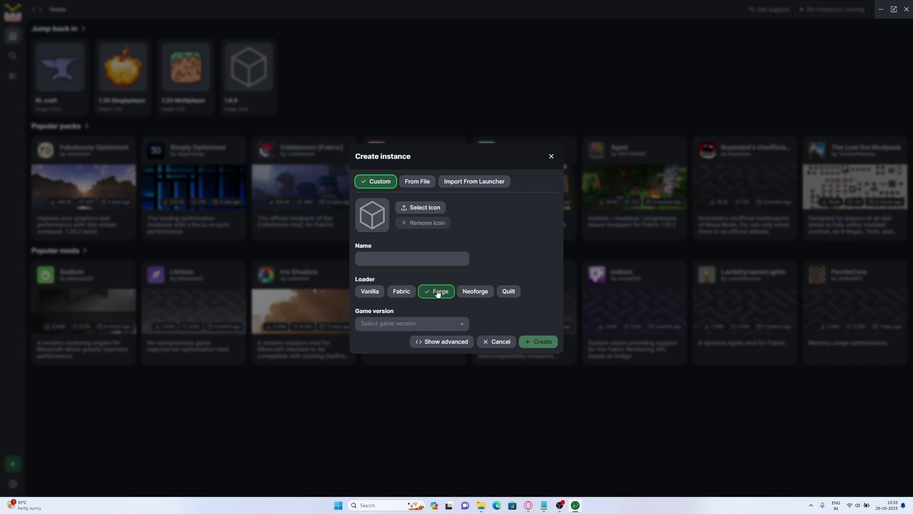
left_click(433, 317)
scroll(408, 262, "down", 3)
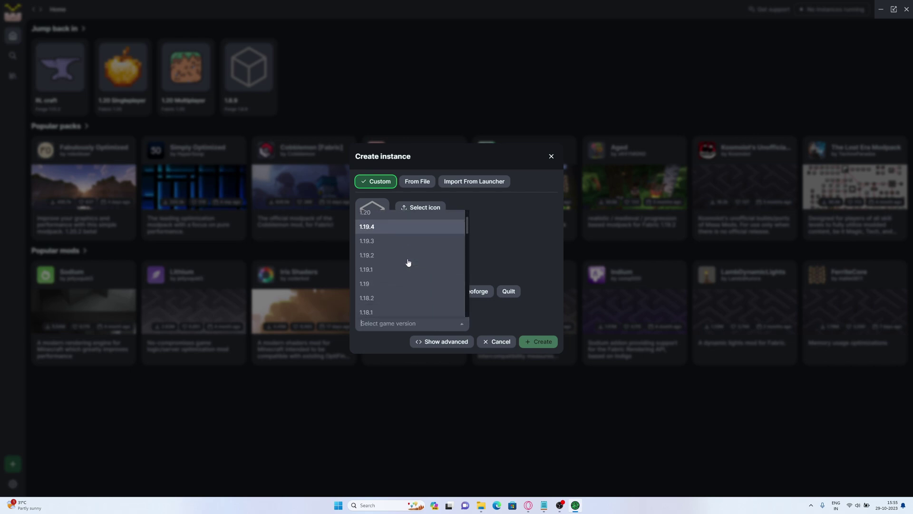
scroll(408, 262, "down", 5)
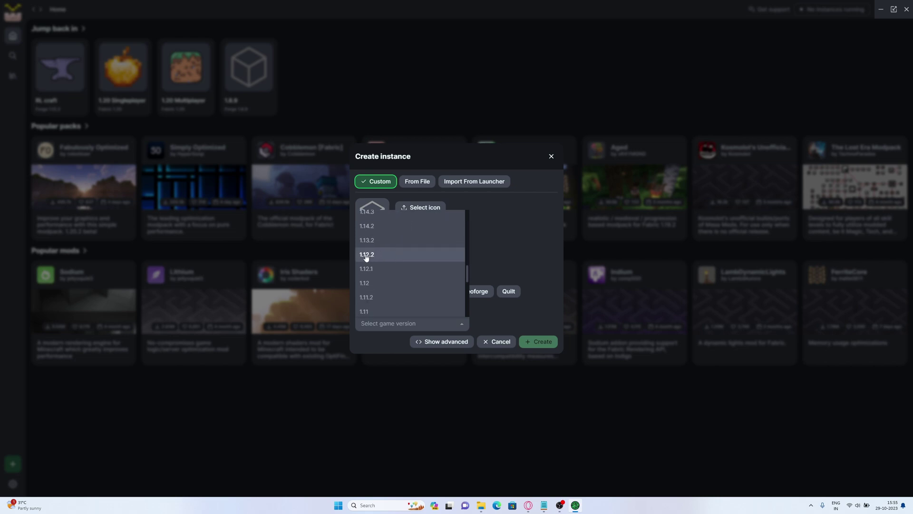
left_click(366, 255)
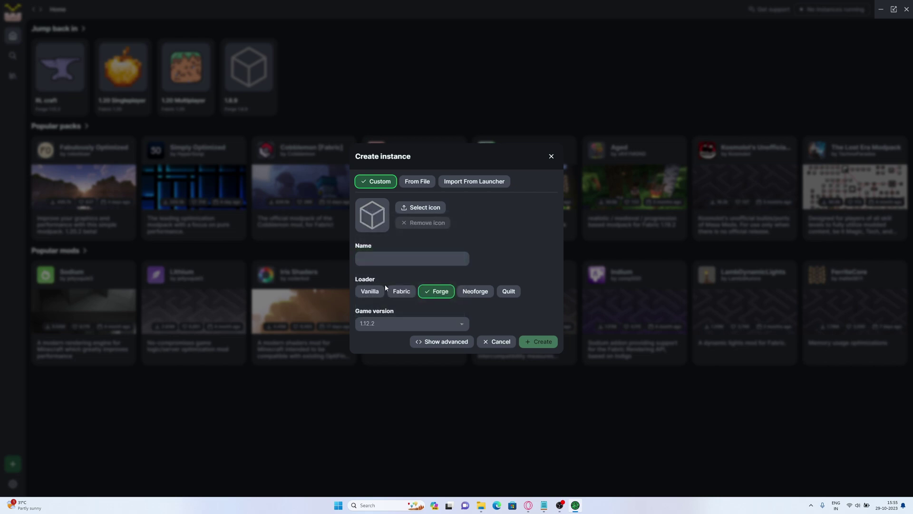
Show the advanced options and choose the specific Forge loader version 1.12.2-14.23.5.2860 for the instance
left_click(435, 342)
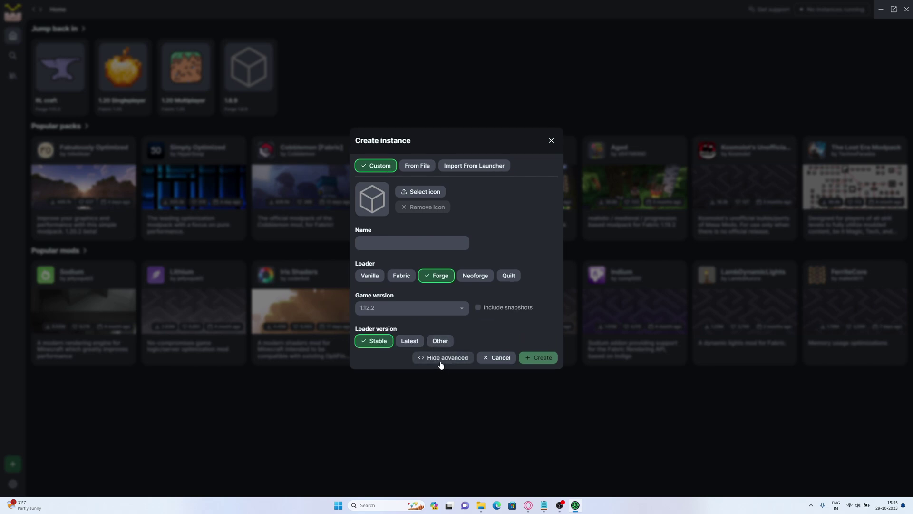
left_click(438, 341)
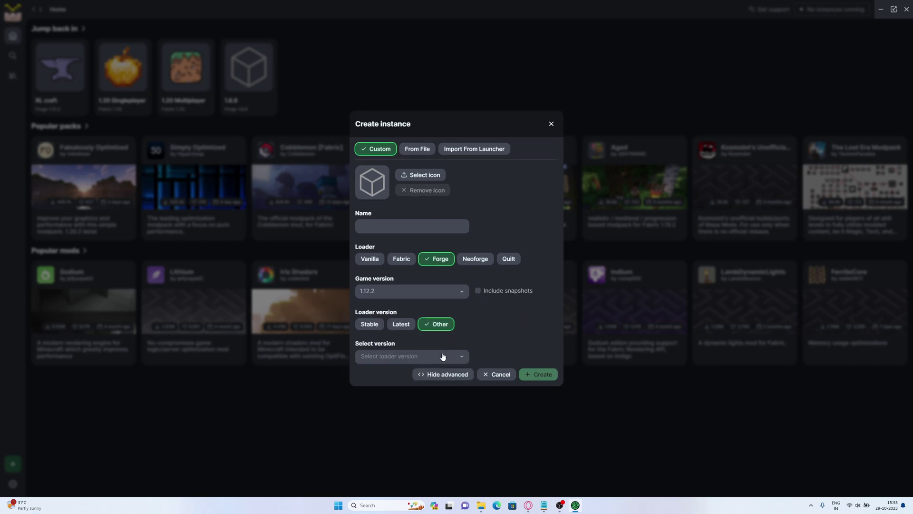
left_click(441, 358)
Name the instance "RLcraft or anything" and create it
left_click(401, 227)
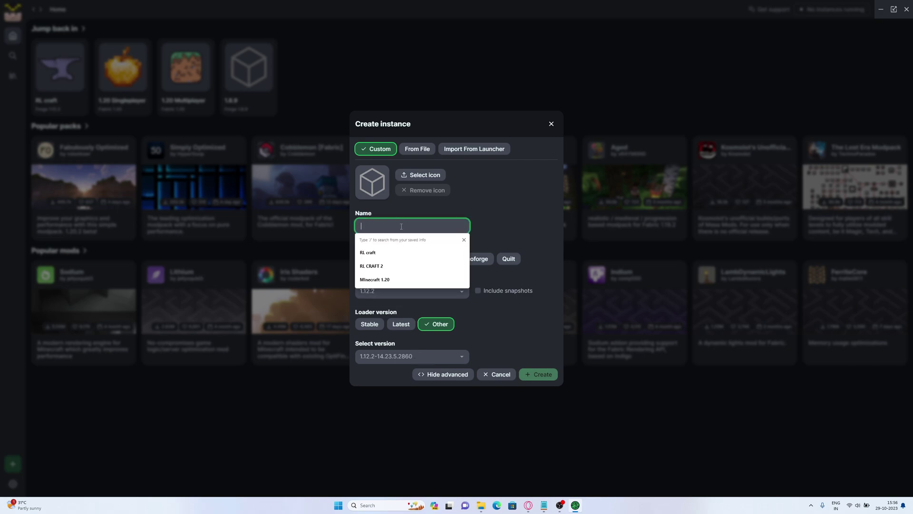
type("RLcraft or anything")
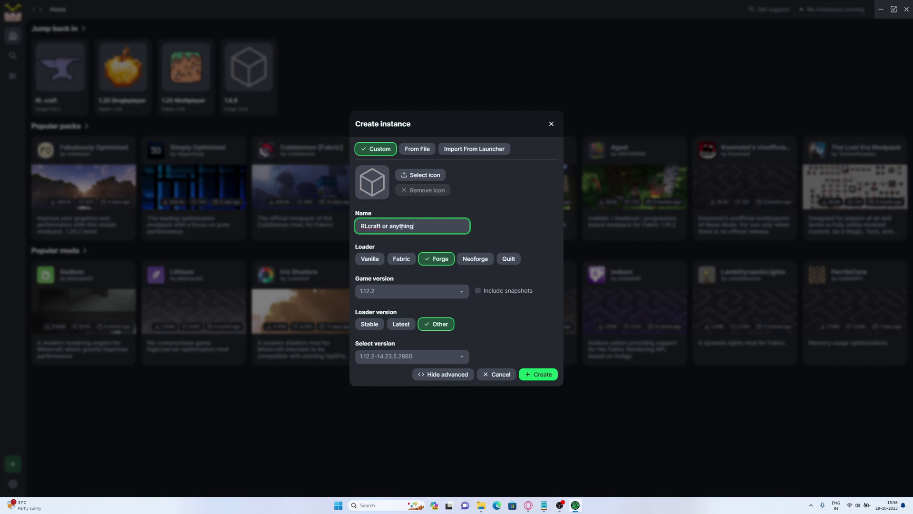
left_click(545, 374)
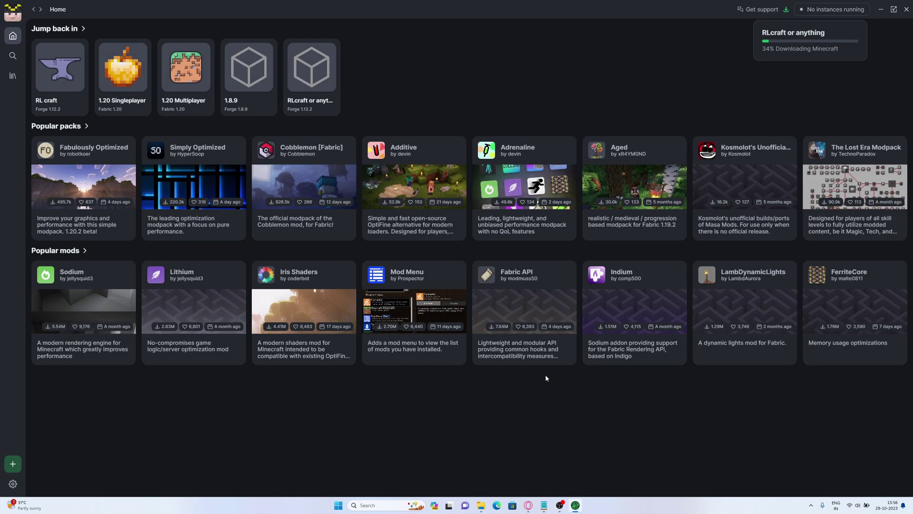
Open the "RLcraft or anything" instance's folder in File Explorer and minimize the launcher
left_click(326, 115)
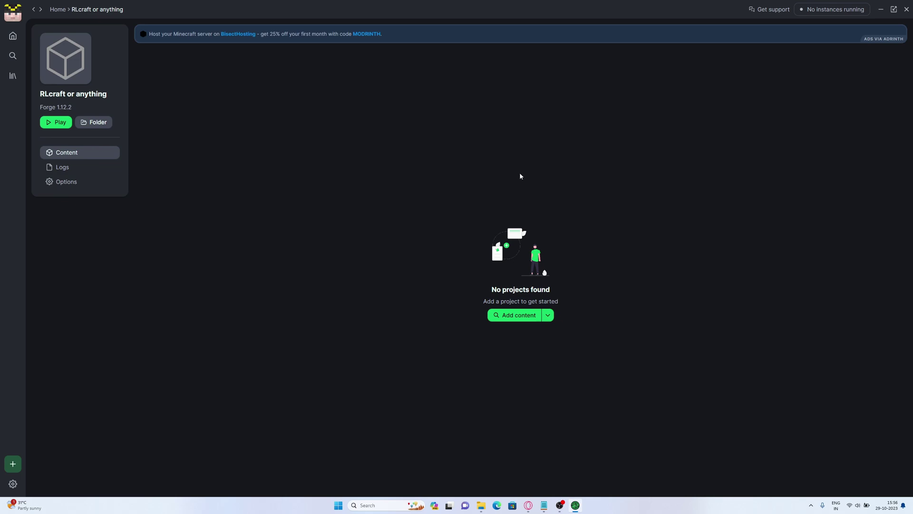
left_click(98, 125)
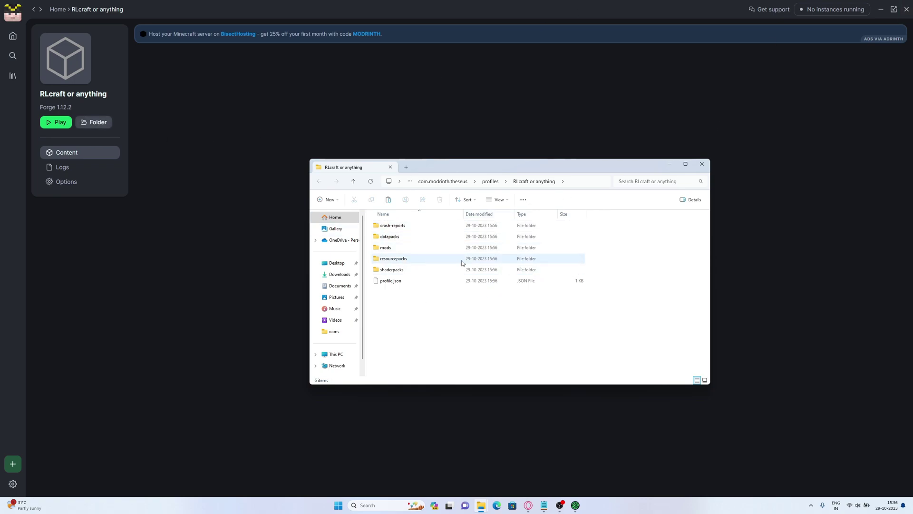
left_click(882, 8)
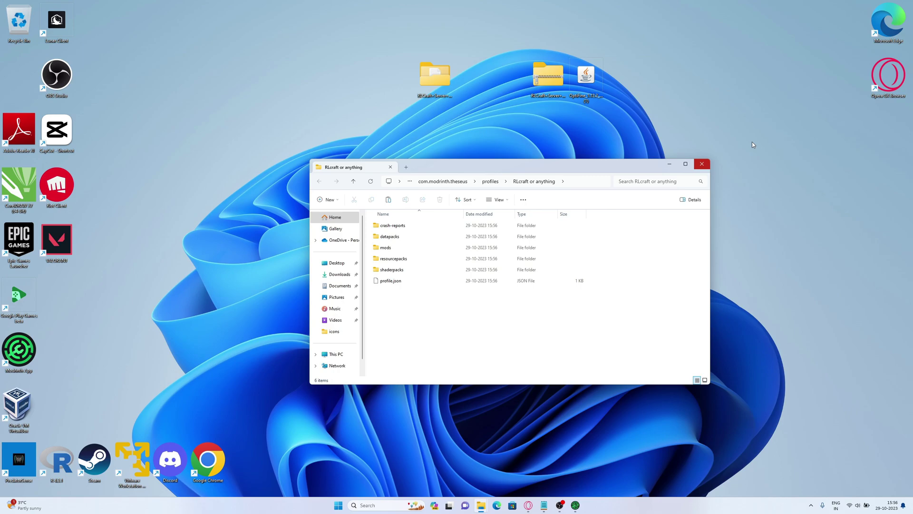
Open the extracted RLCraft server pack folder from the desktop and arrange its window beside the instance folder's window
left_click_drag(518, 173, 343, 144)
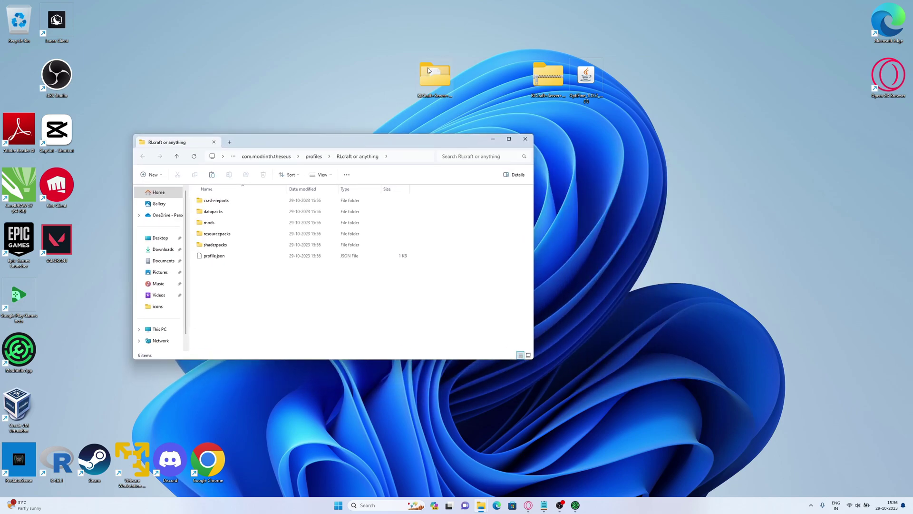
left_click_drag(428, 71, 672, 185)
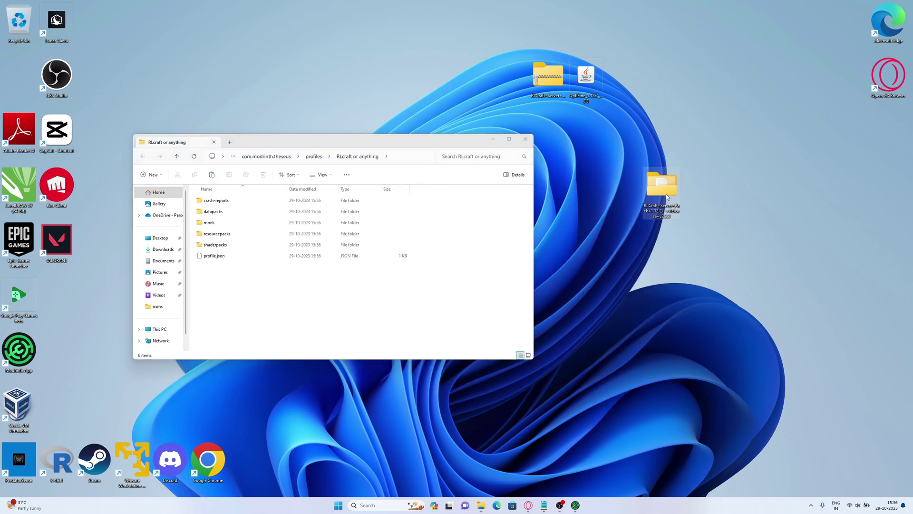
double_click(667, 197)
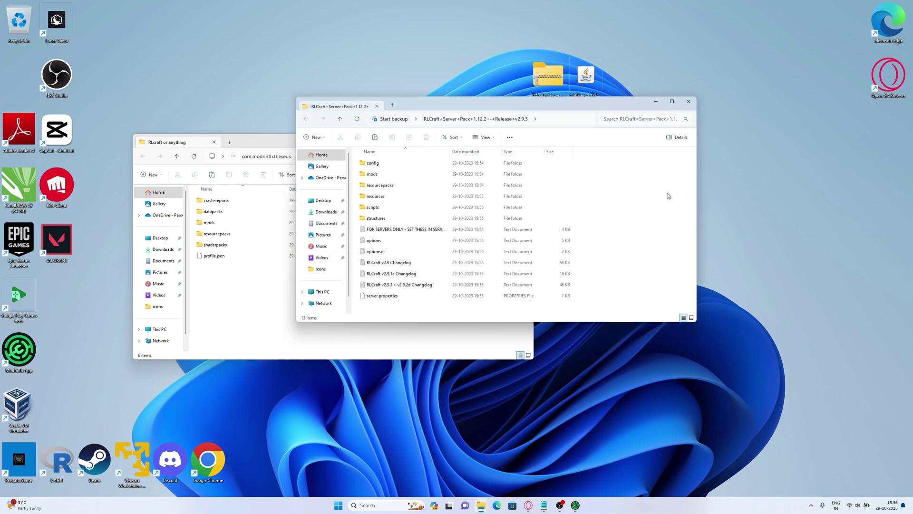
left_click_drag(482, 113, 727, 138)
left_click_drag(452, 143, 413, 134)
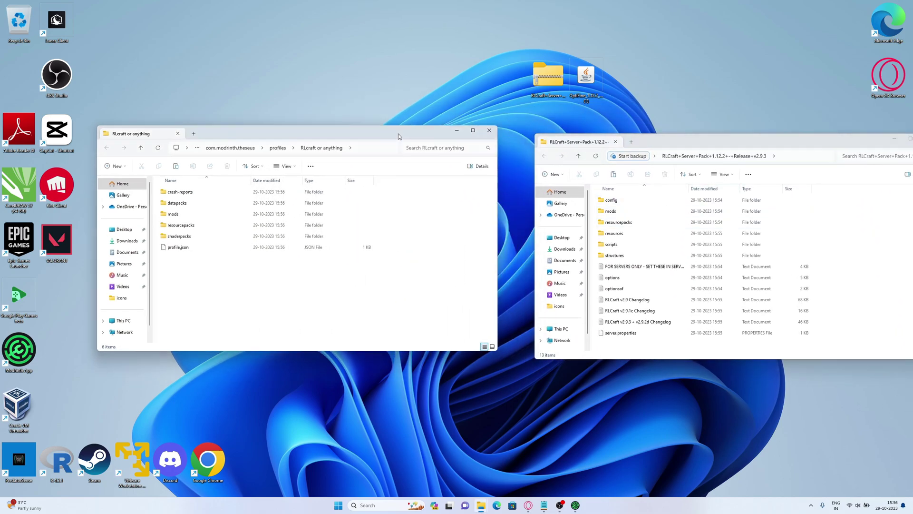
left_click_drag(694, 145, 656, 136)
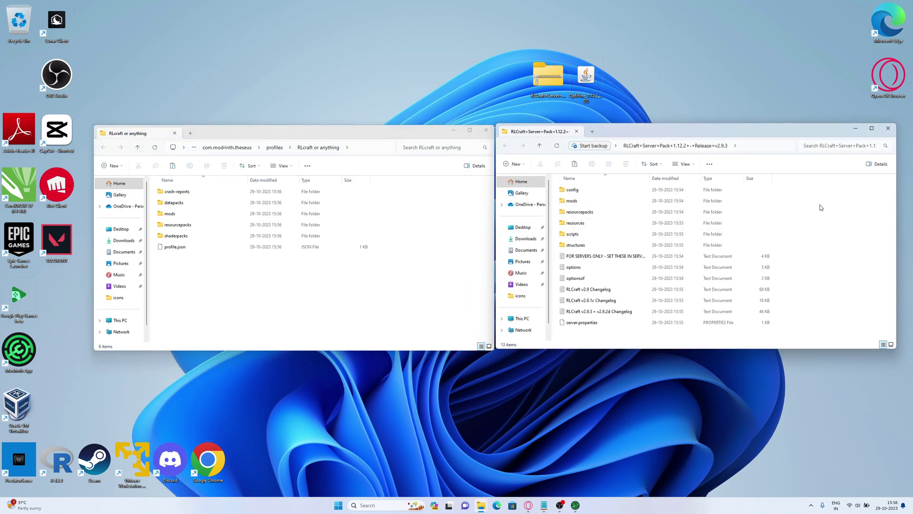
Move all files and folders from the server pack folder into the instance folder, and close the emptied folder's window
left_click_drag(848, 196, 666, 214)
left_click_drag(780, 192, 665, 328)
right_click(665, 328)
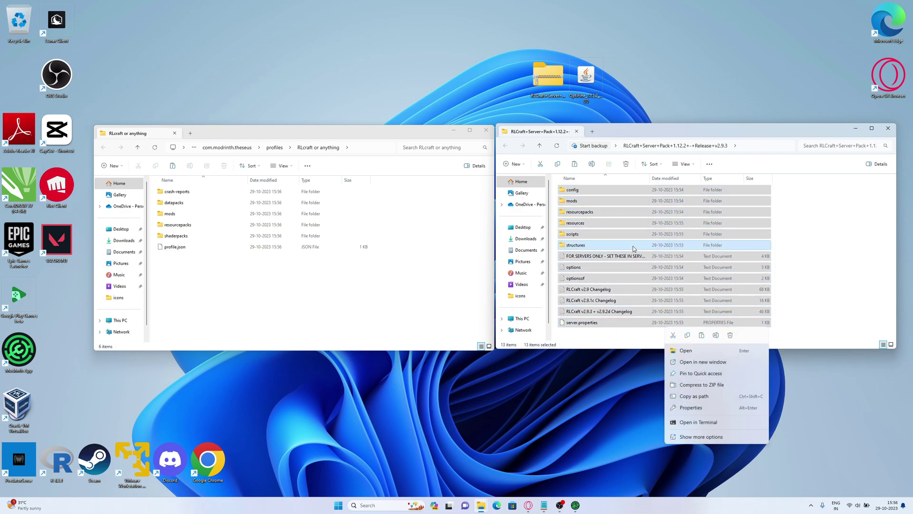
left_click_drag(632, 245, 252, 291)
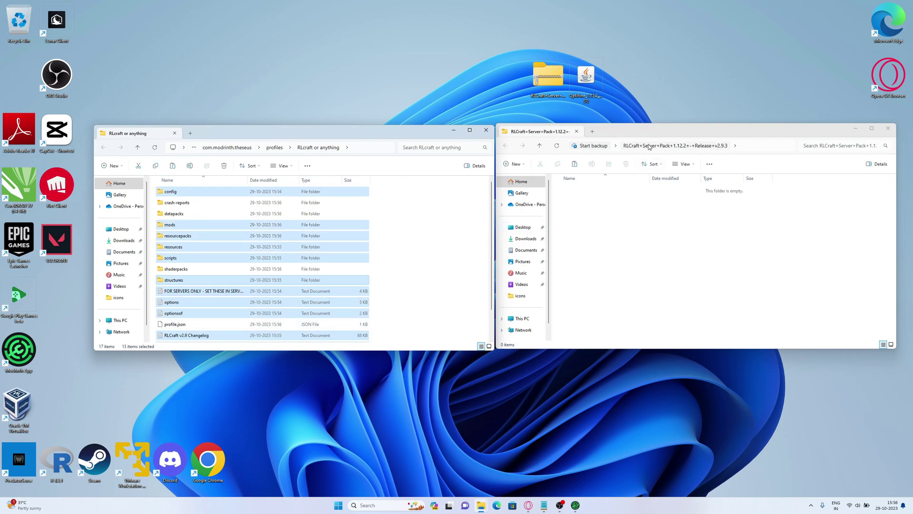
left_click(427, 212)
left_click(734, 157)
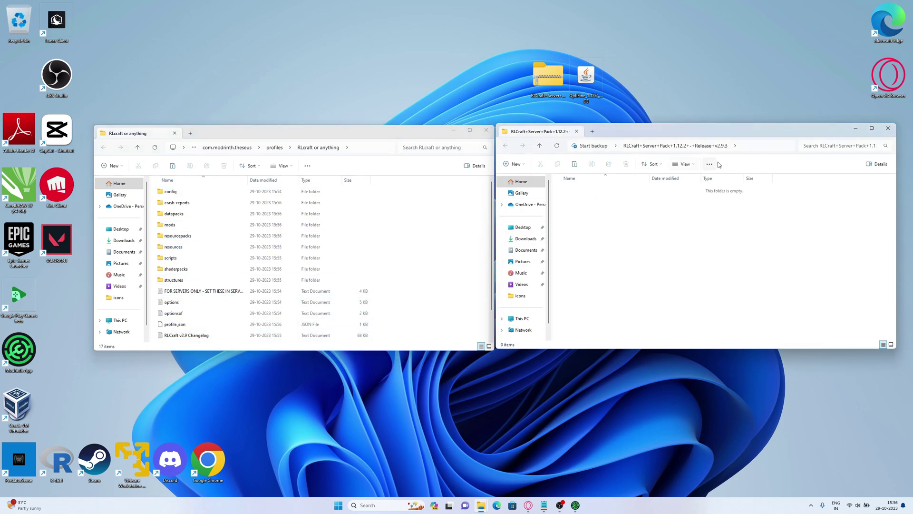
left_click(888, 128)
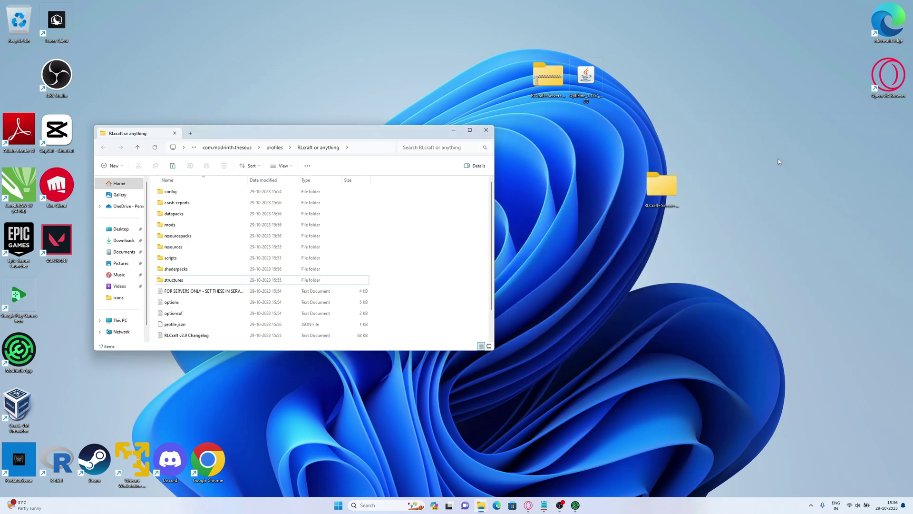
Move the OptiFine 1.12.2 HD U G5 jar from the desktop into the instance's mods folder and close the window
left_click_drag(428, 140, 555, 154)
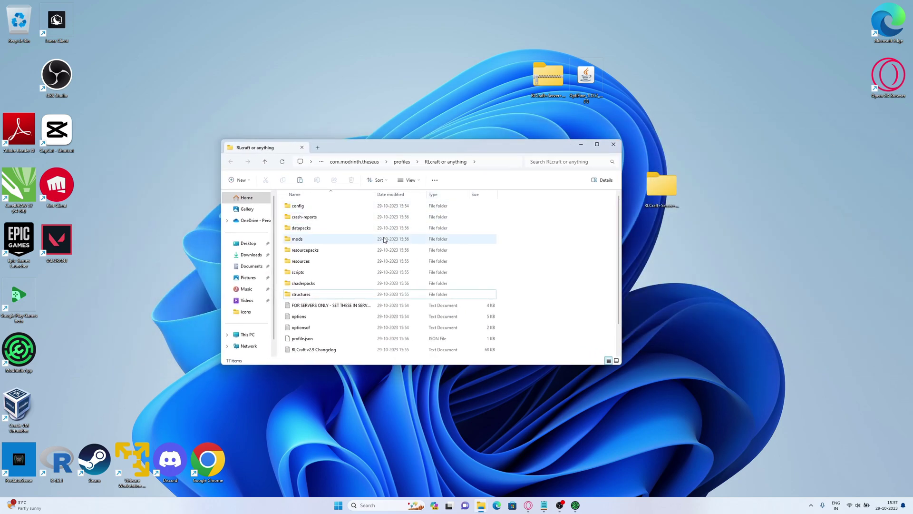
mouse_move(635, 101)
left_mouse_down()
mouse_move(574, 58)
mouse_move(633, 100)
left_mouse_up()
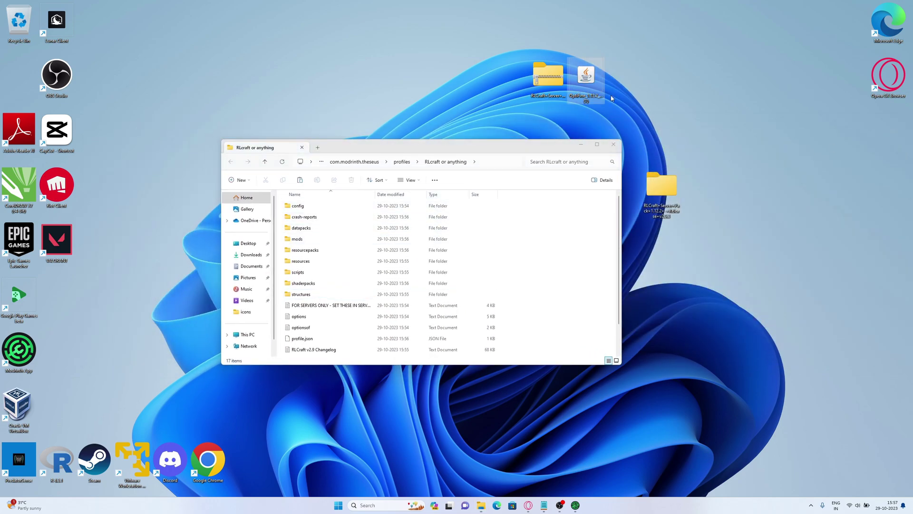
double_click(299, 239)
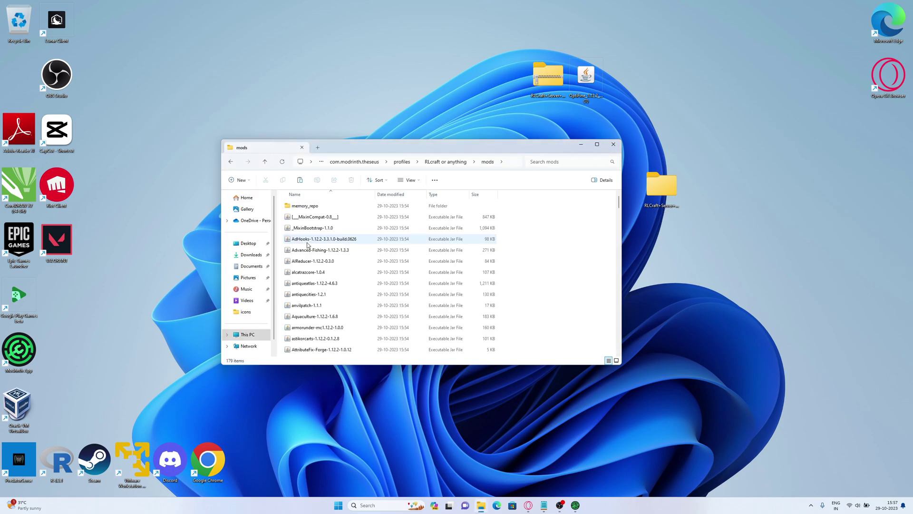
left_click_drag(649, 65, 536, 244)
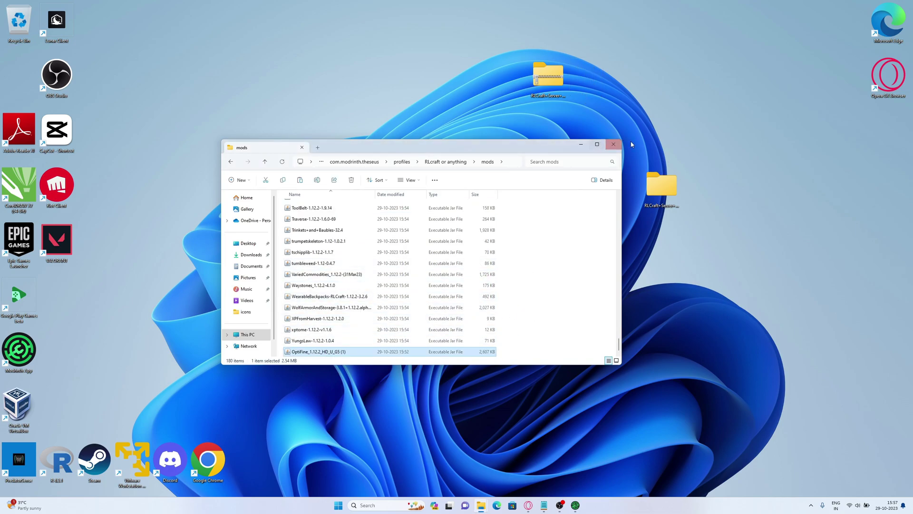
left_click(613, 145)
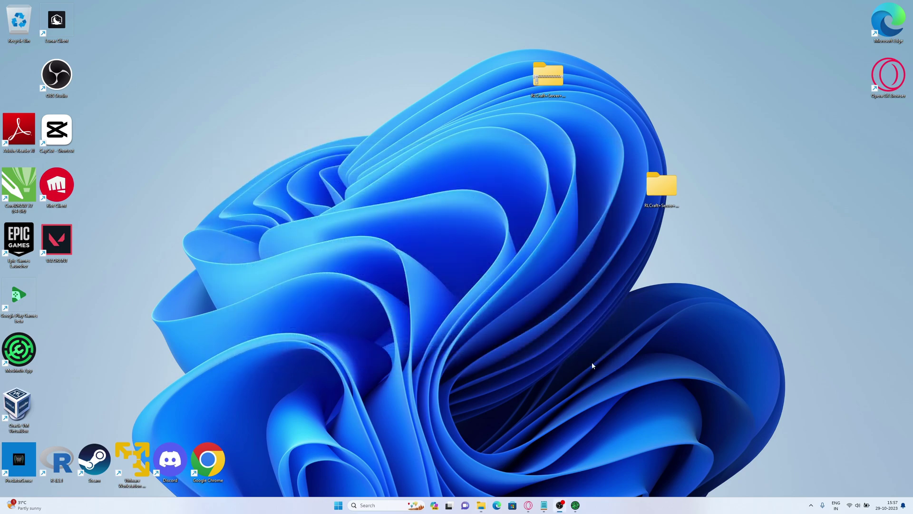
Switch back to Modrinth App, filter the instance's content to Other, and search it for "opt"
left_click(575, 505)
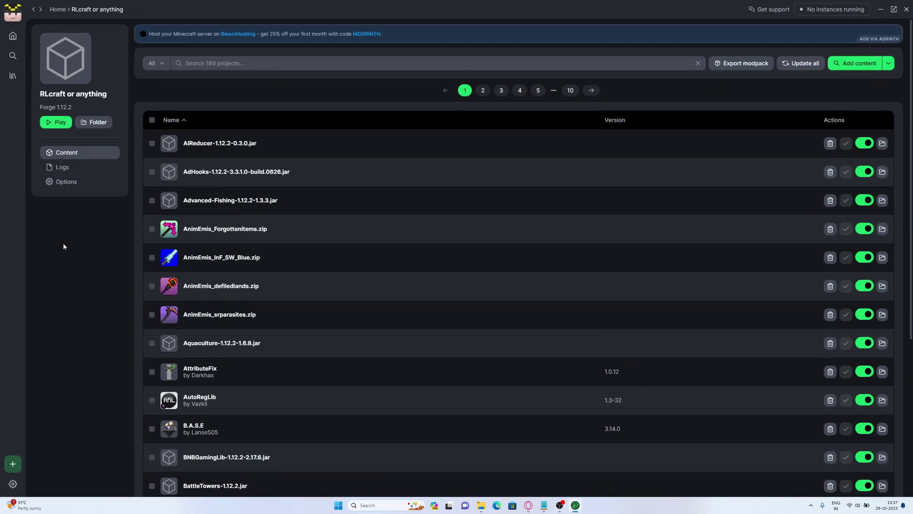
left_click(155, 62)
left_click(156, 87)
left_click(285, 62)
type("opt")
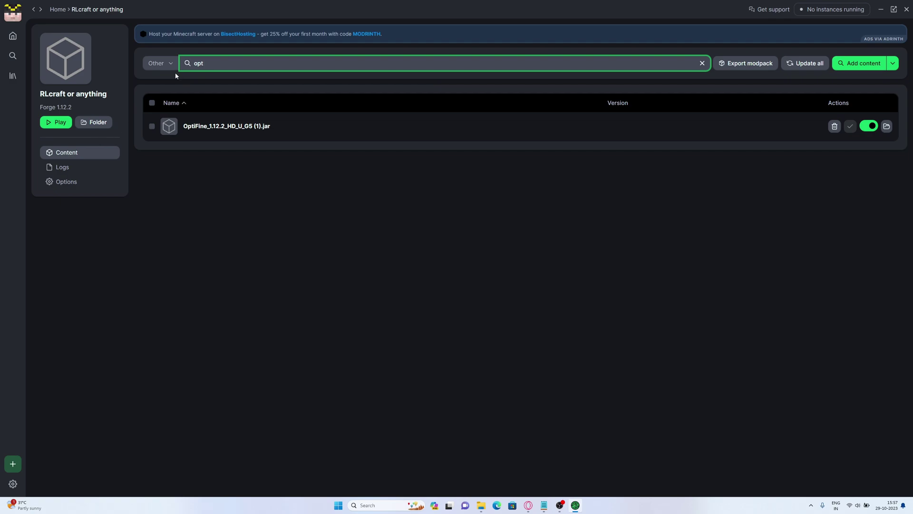
Launch the "RLcraft or anything" instance and enlarge the game window to fill the screen
left_click(60, 123)
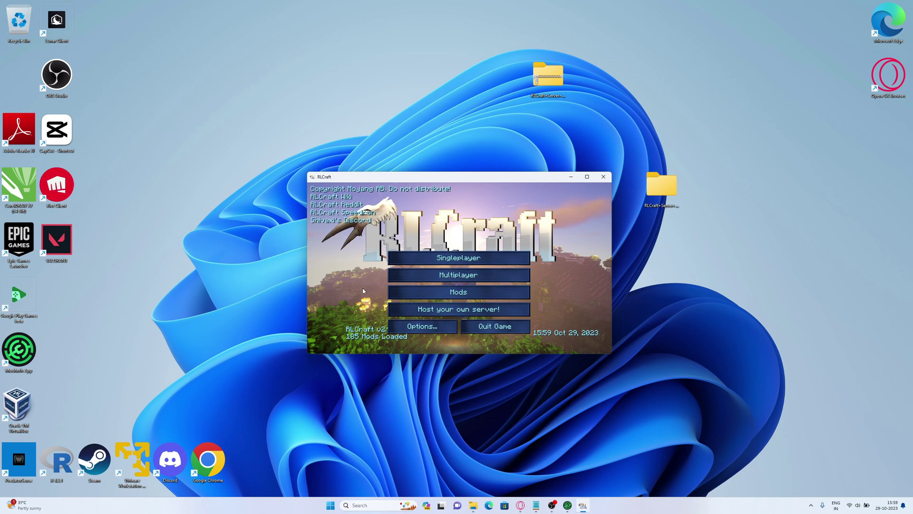
key("F11")
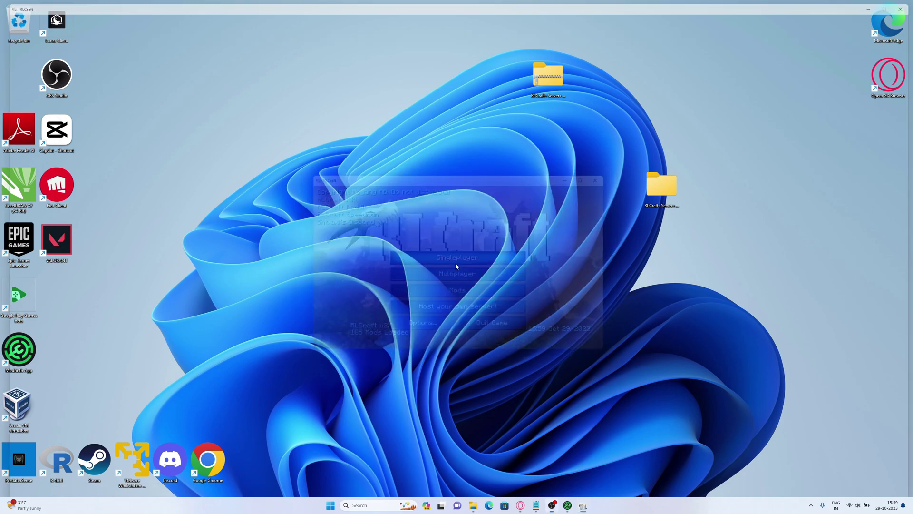
key("F11")
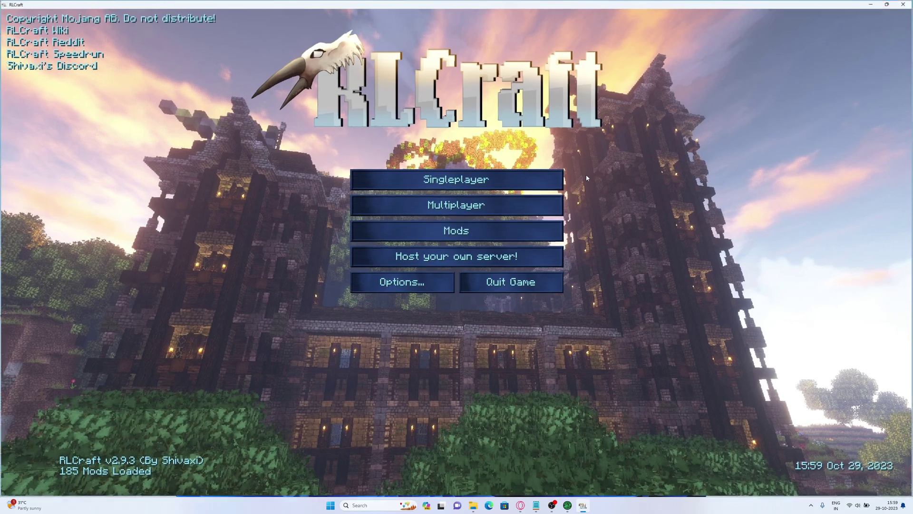
left_click(586, 176)
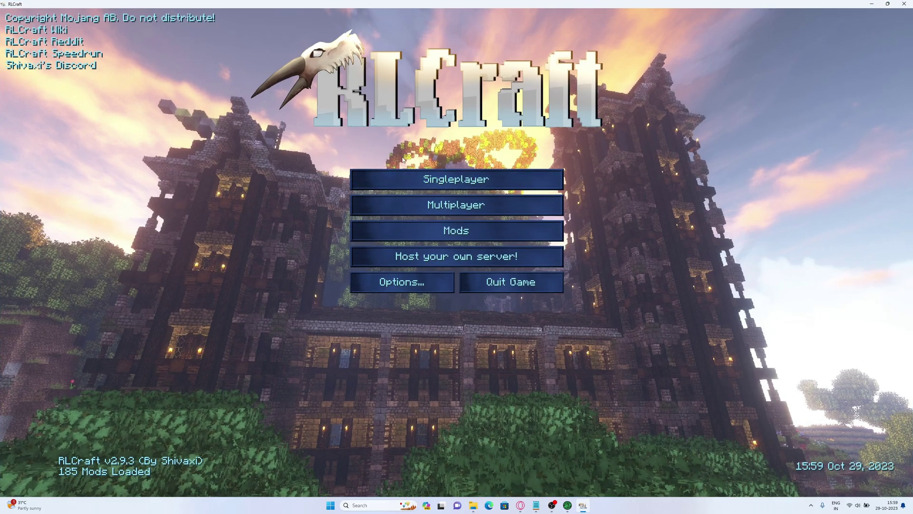
Open the singleplayer mode in RLCraft and enter a world
left_click(407, 181)
left_click(526, 413)
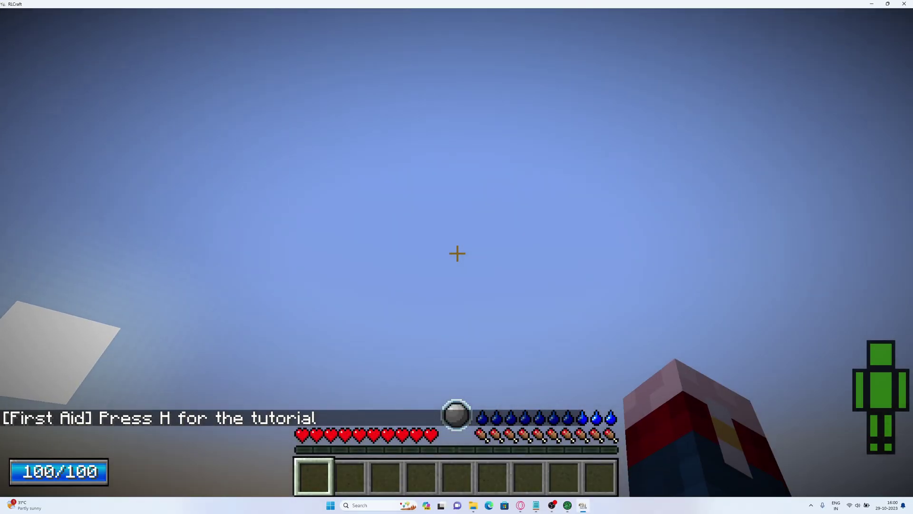
Pause the game, set the field of view to 103 in the options, and open the video settings
mouse_move(456, 253)
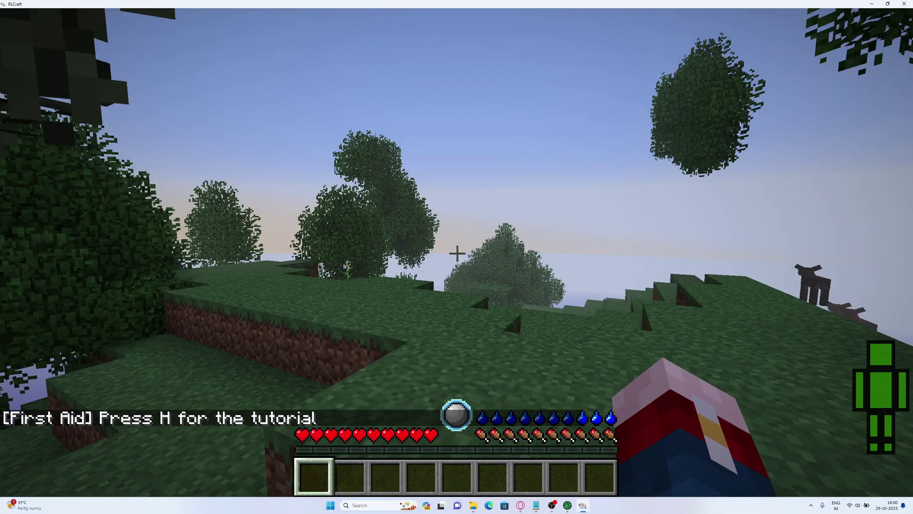
key("w")
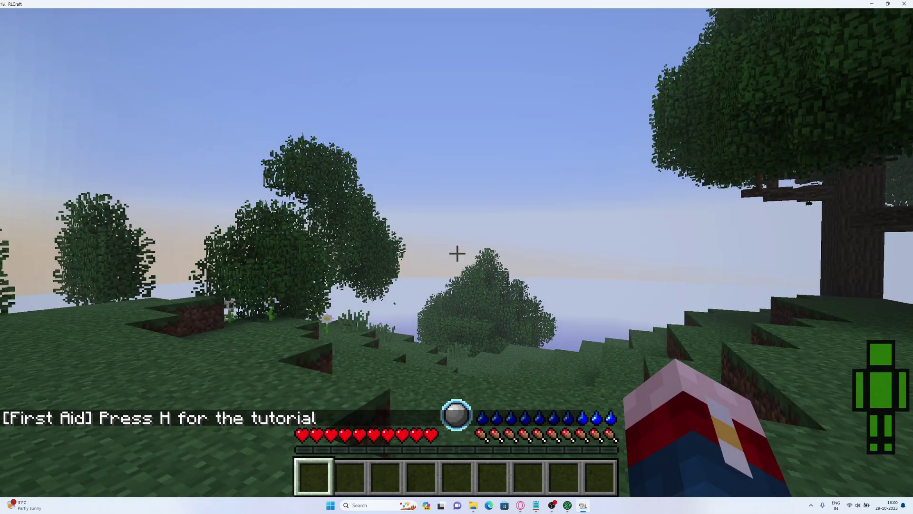
key("Escape")
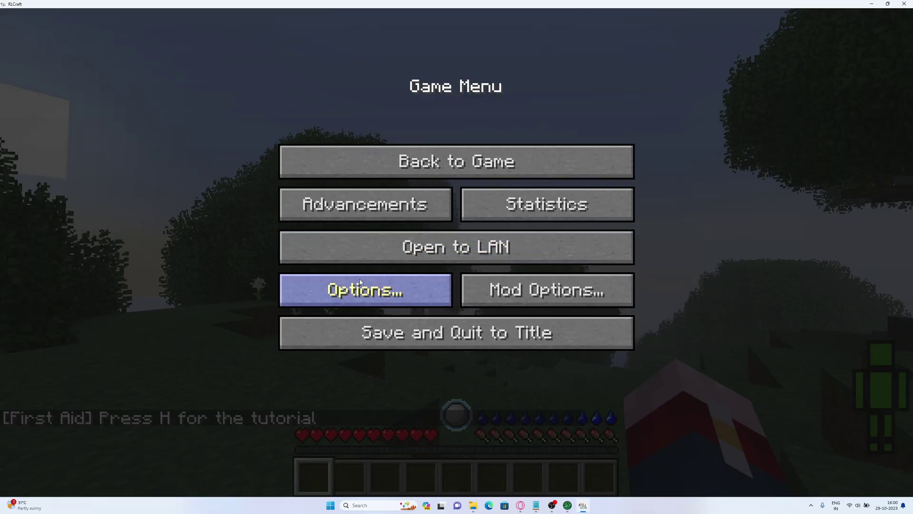
left_click(360, 278)
left_click_drag(343, 99, 420, 98)
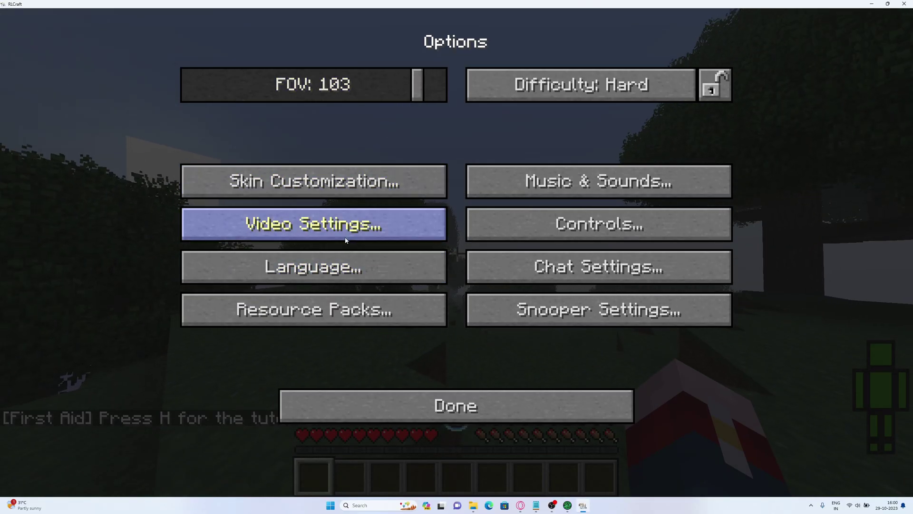
left_click(358, 230)
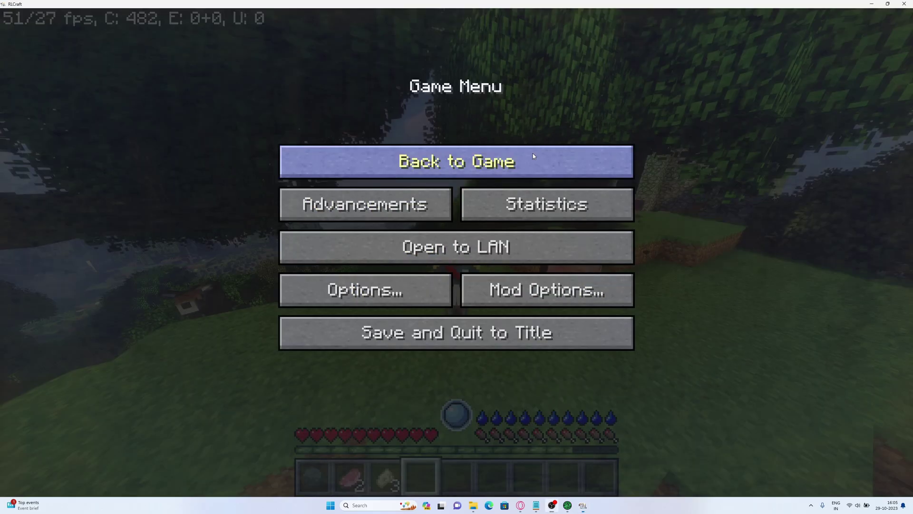
Resume the game and walk the character around the grassy hill near the stone tower to examine the shader visuals
left_click(533, 157)
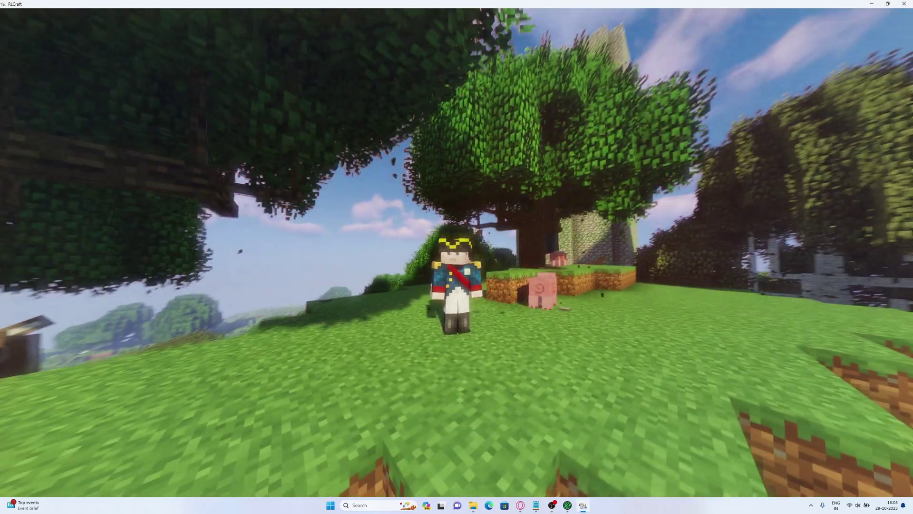
key("w")
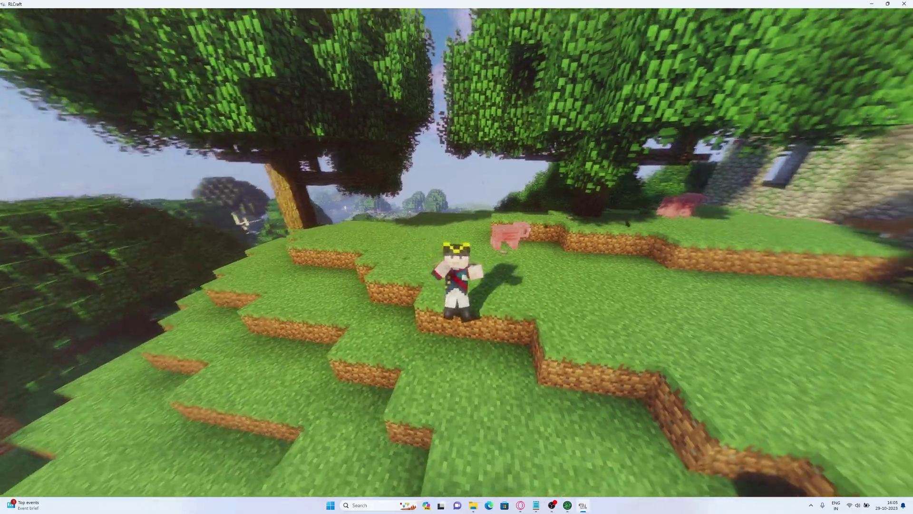
key("w")
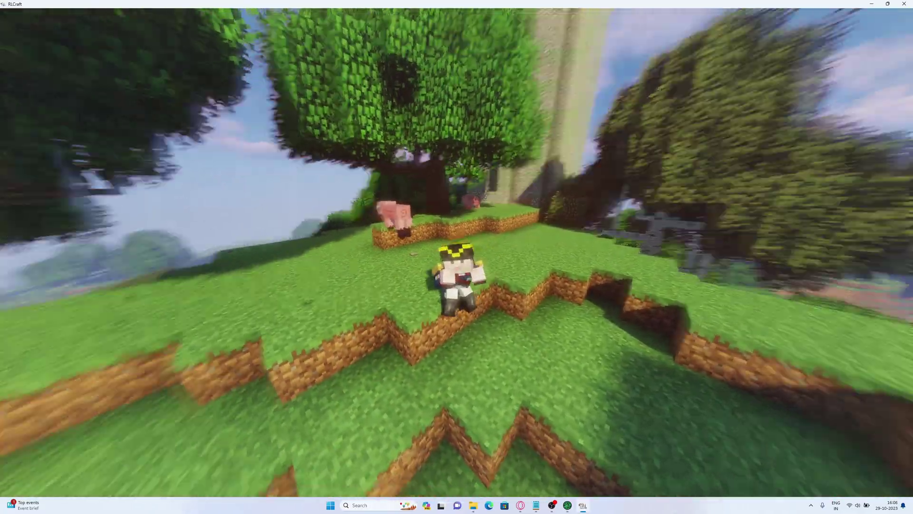
key("w")
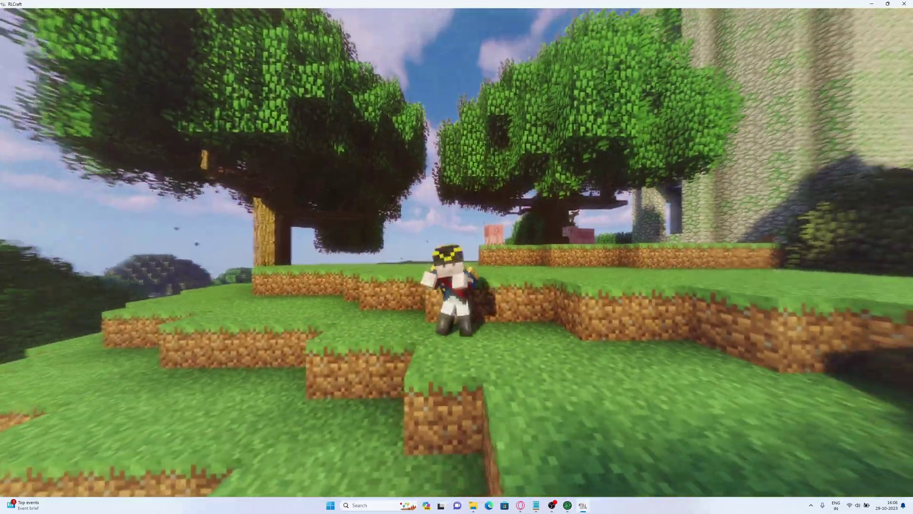
key("w")
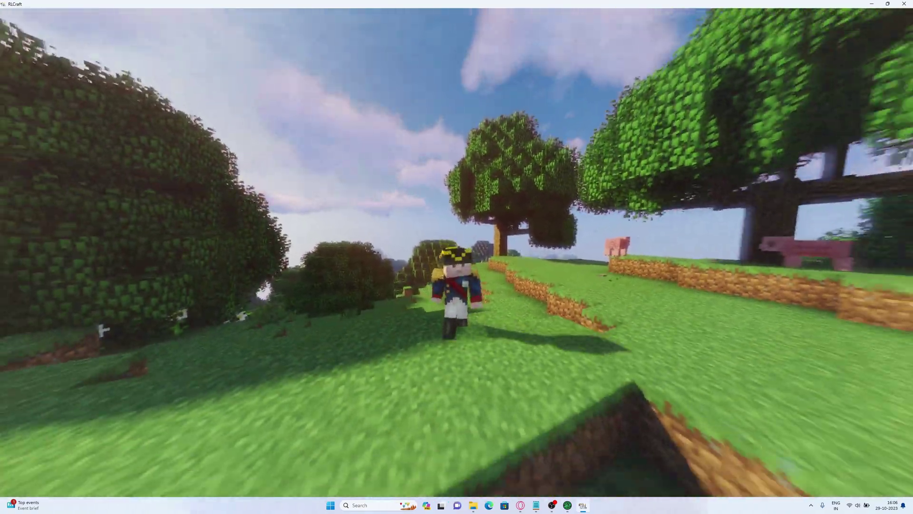
key("w")
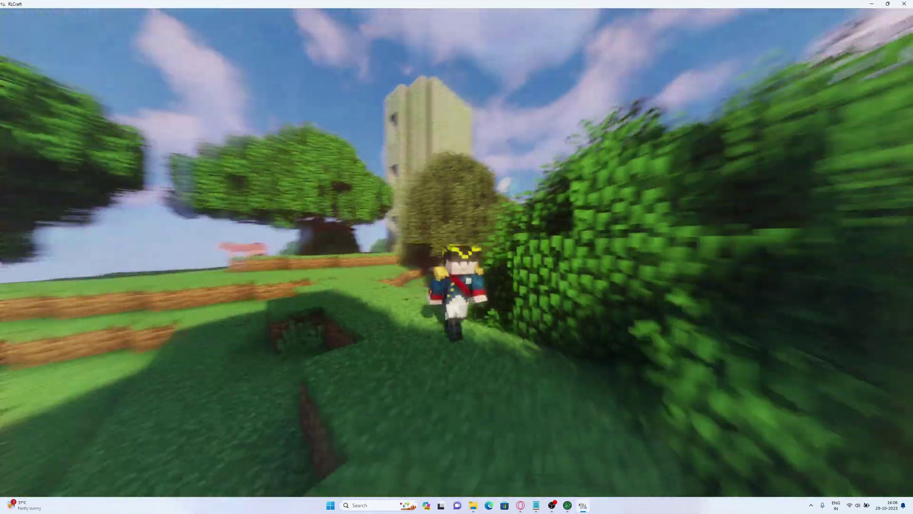
key("w")
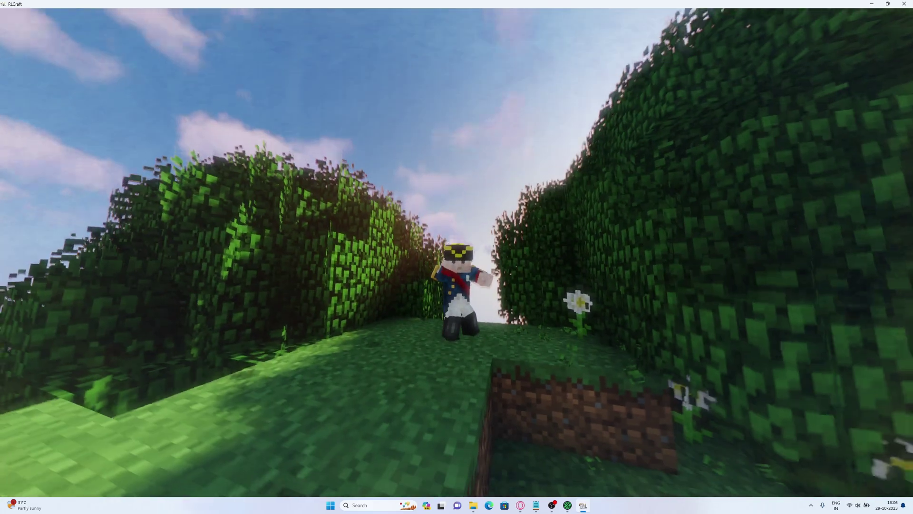
key("w")
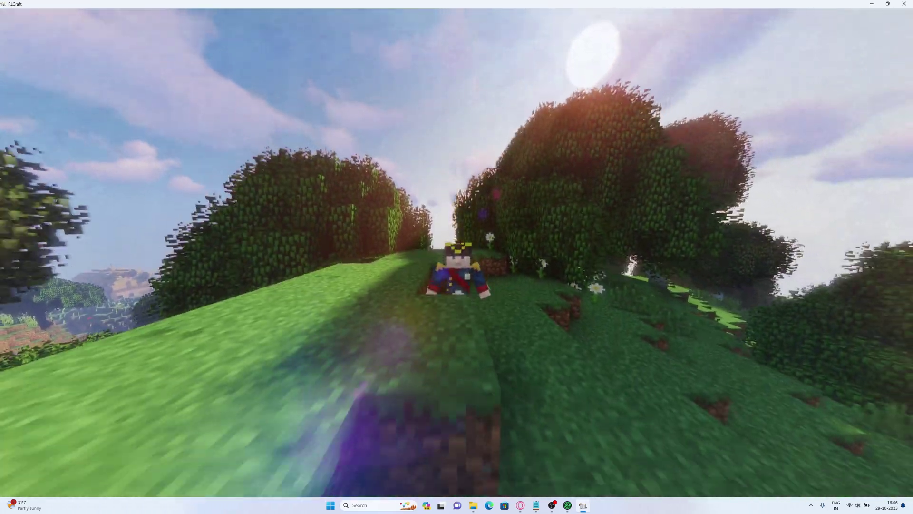